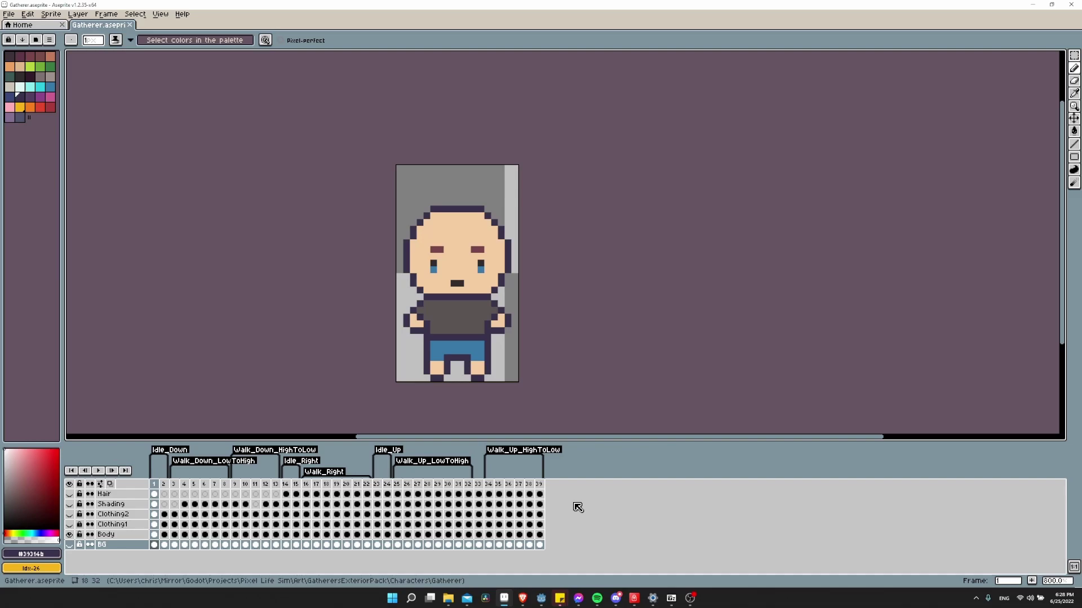
Download Aseprite-Script-Examples-master.zip from GitHub and open it in 7-Zip to view its 13 files.
{"action": "left_click", "coordinate": [523, 602]}
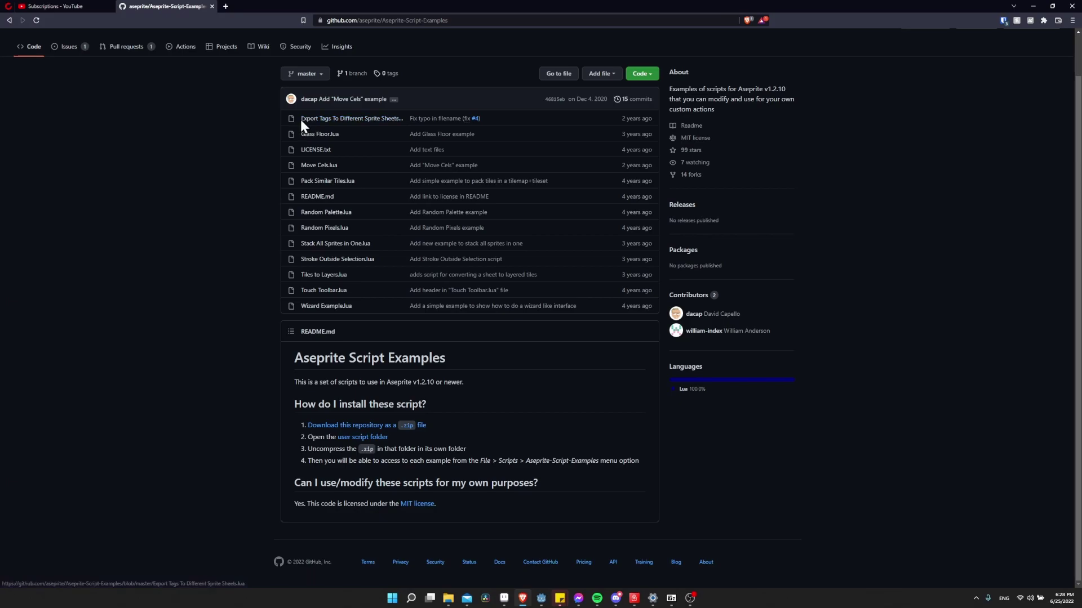
{"action": "left_click_drag", "start_coordinate": [300, 120], "coordinate": [401, 119]}
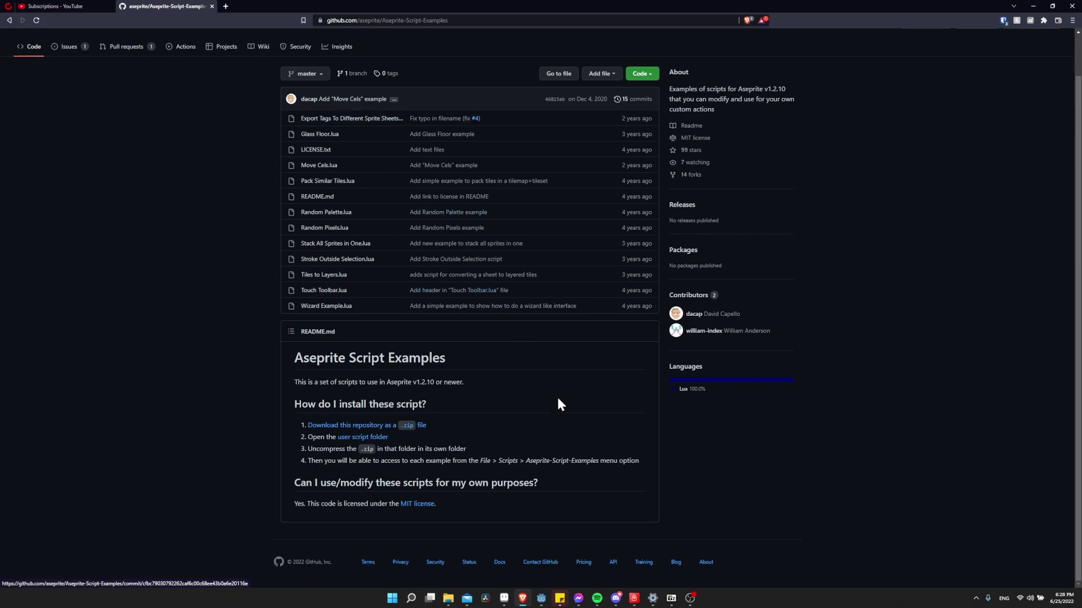
{"action": "left_click", "coordinate": [653, 74]}
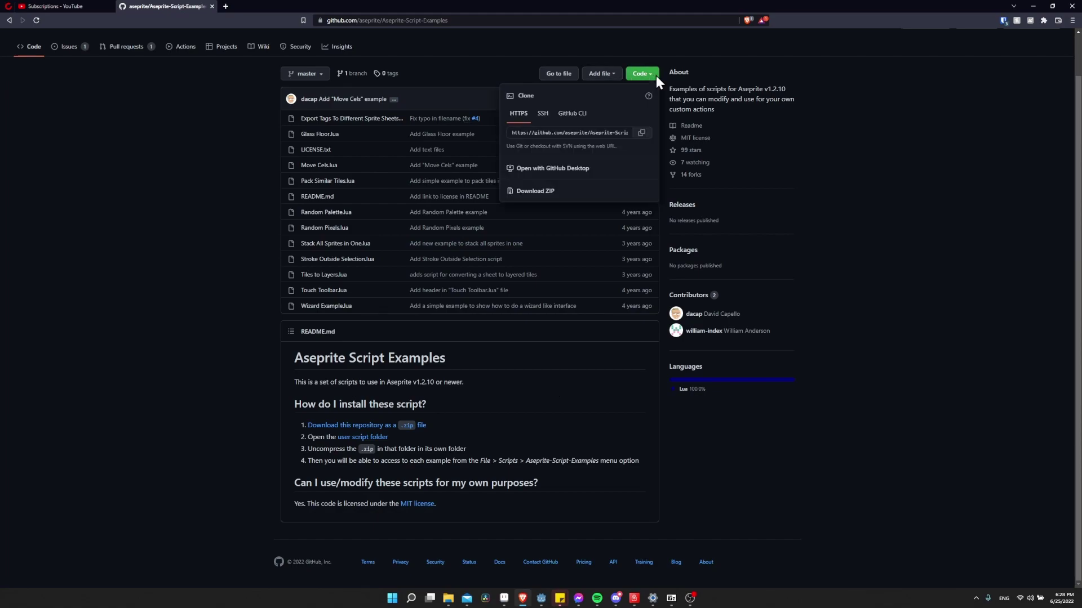
{"action": "left_click", "coordinate": [550, 195]}
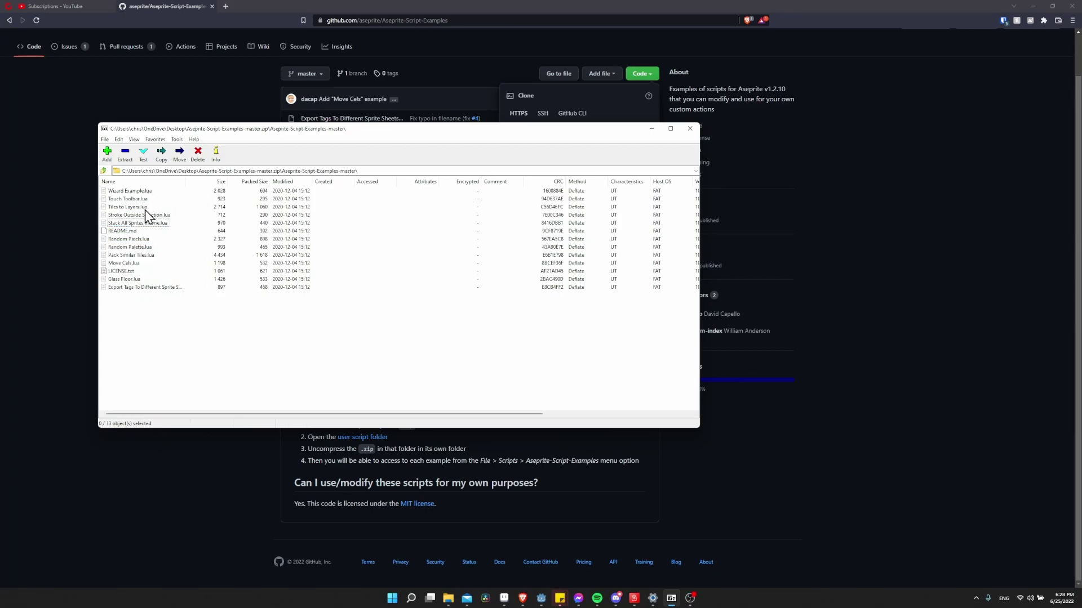
Open Aseprite's scripts folder from File > Scripts > Open Scripts Folder.
{"action": "left_click", "coordinate": [506, 597]}
{"action": "left_click", "coordinate": [11, 15]}
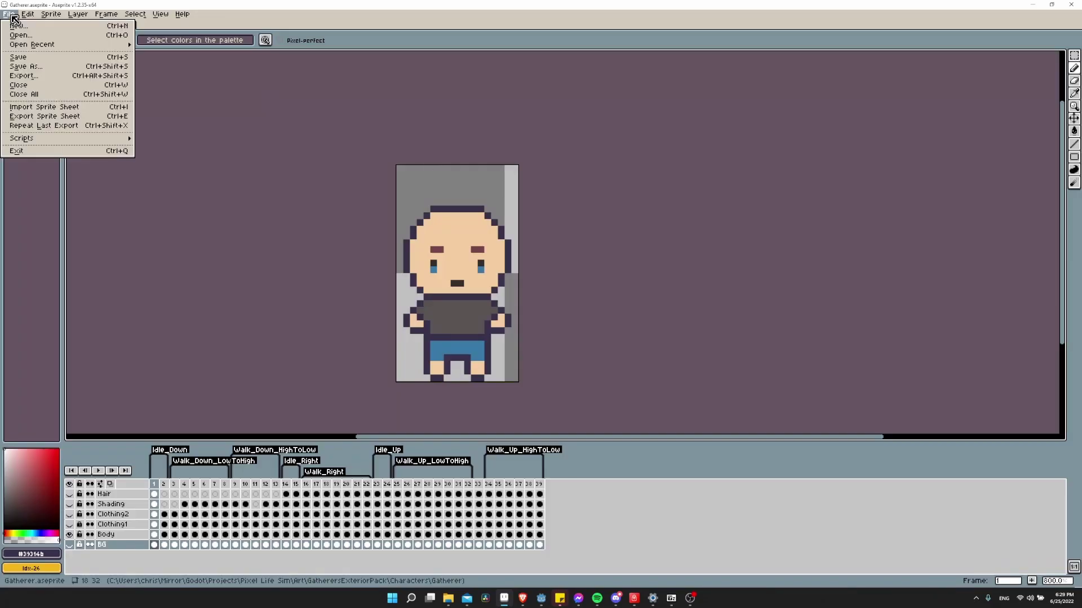
{"action": "mouse_move", "coordinate": [37, 139]}
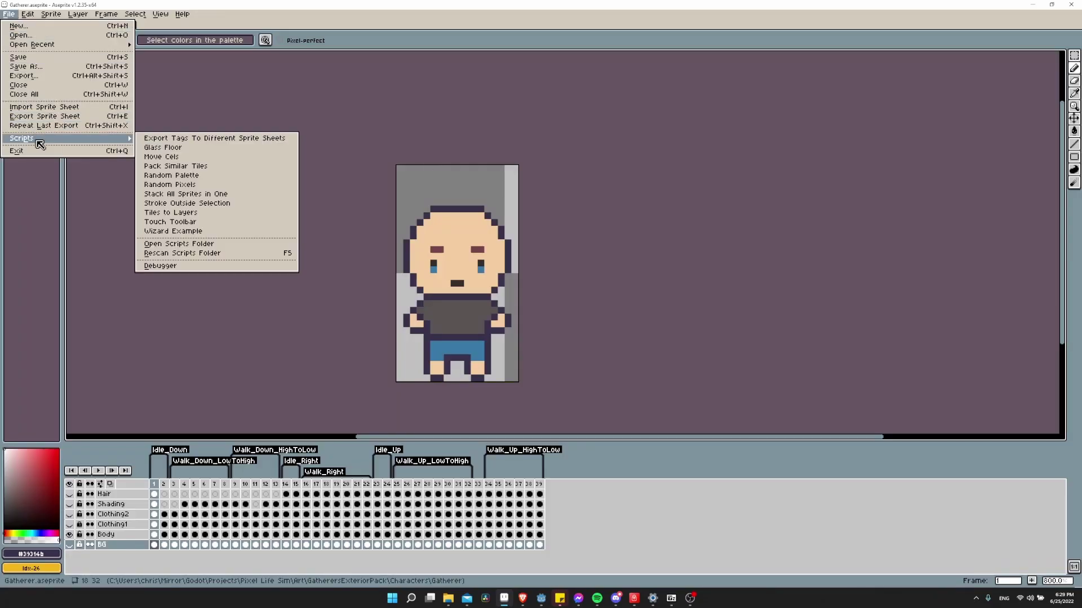
{"action": "left_click", "coordinate": [240, 246]}
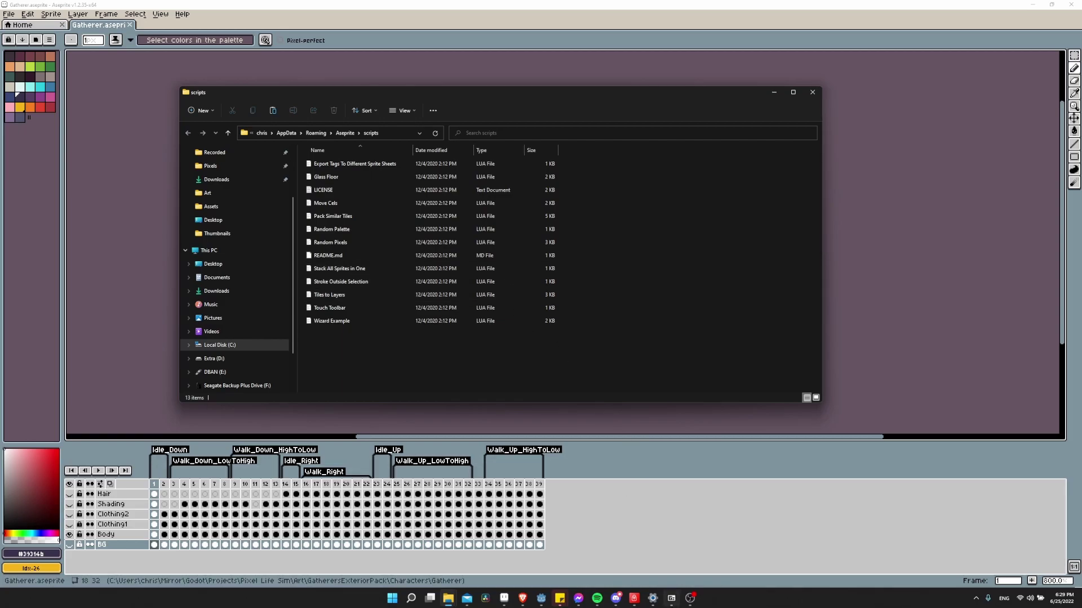
Put the example scripts, including Export Tags To Different Sprite Sheets, into that folder and close 7-Zip.
{"action": "left_click", "coordinate": [672, 598]}
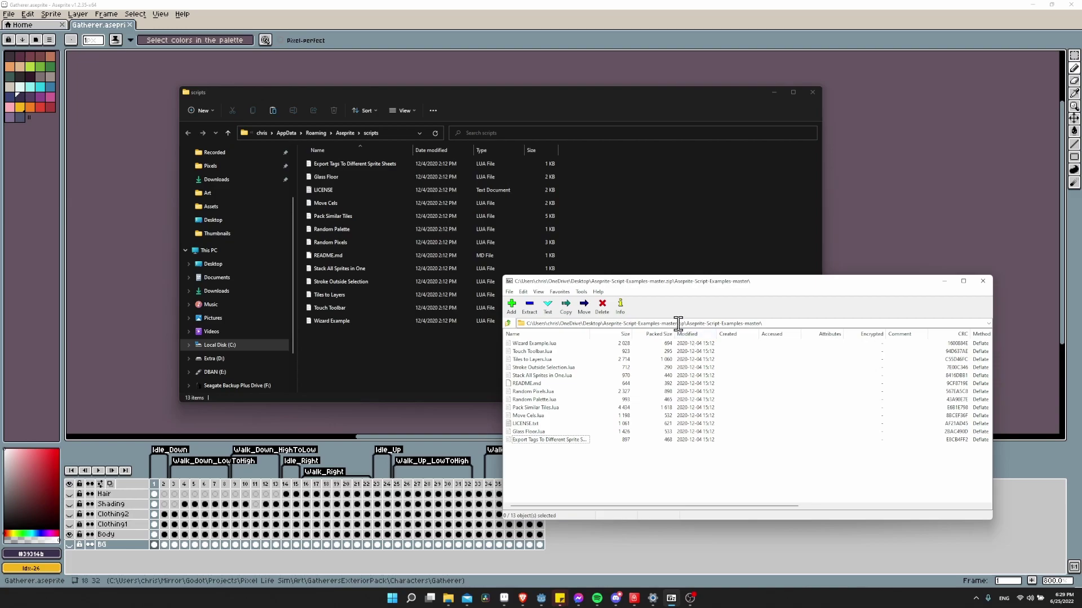
{"action": "left_click", "coordinate": [530, 441]}
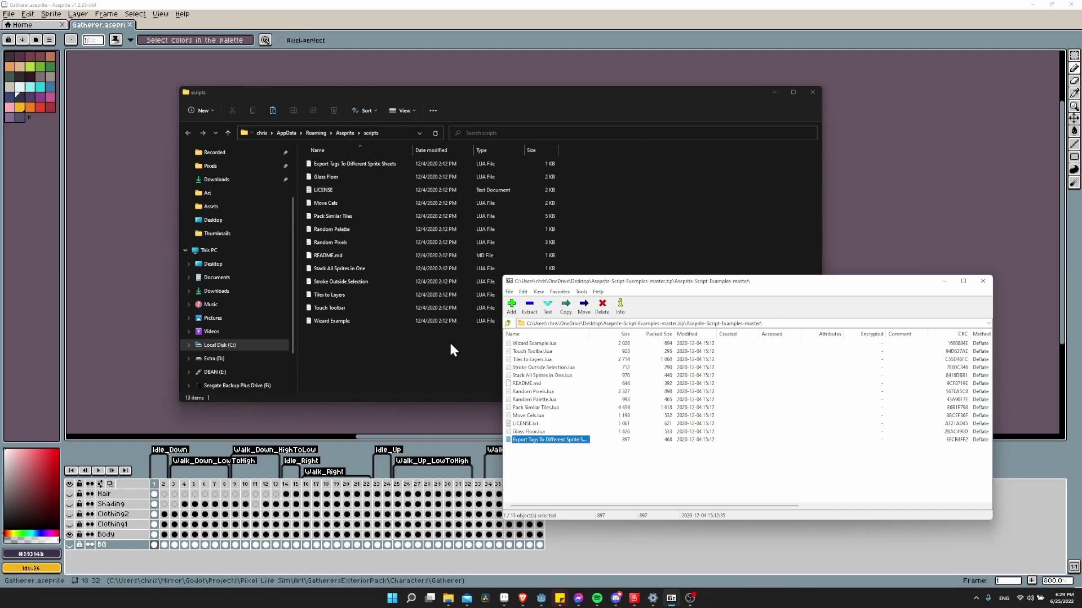
{"action": "key", "text": "alt+F4"}
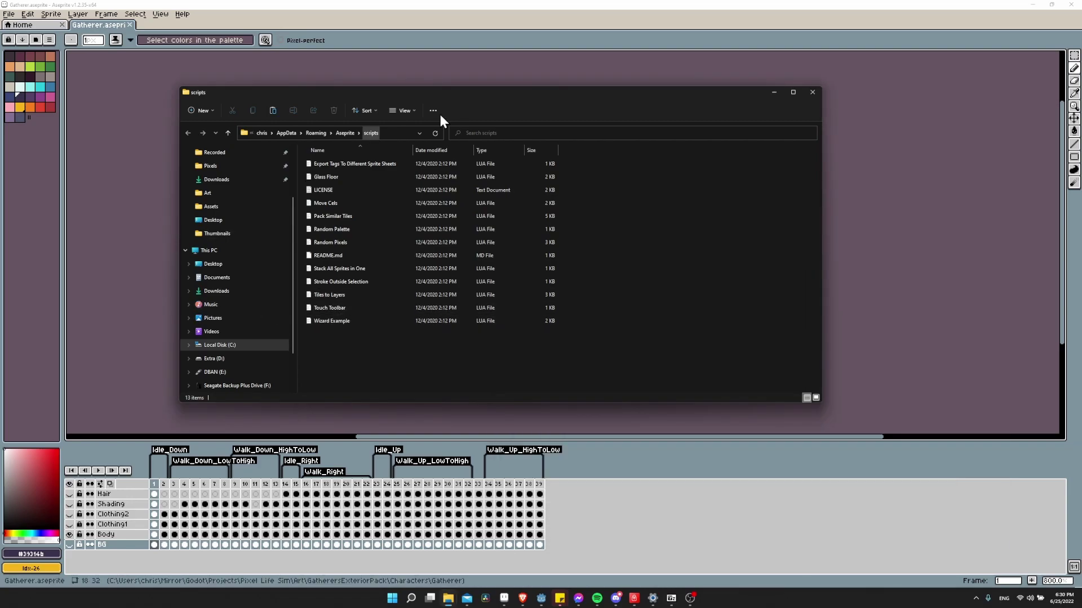
Rescan Aseprite's scripts folder so the new example scripts load.
{"action": "left_click", "coordinate": [440, 73]}
{"action": "left_click", "coordinate": [8, 14]}
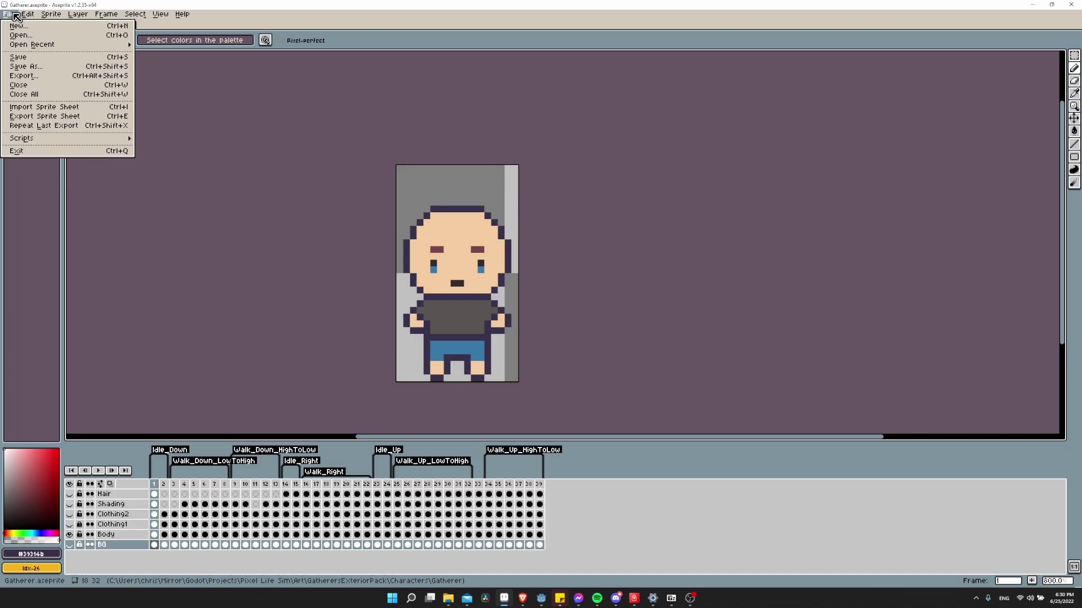
{"action": "mouse_move", "coordinate": [39, 138]}
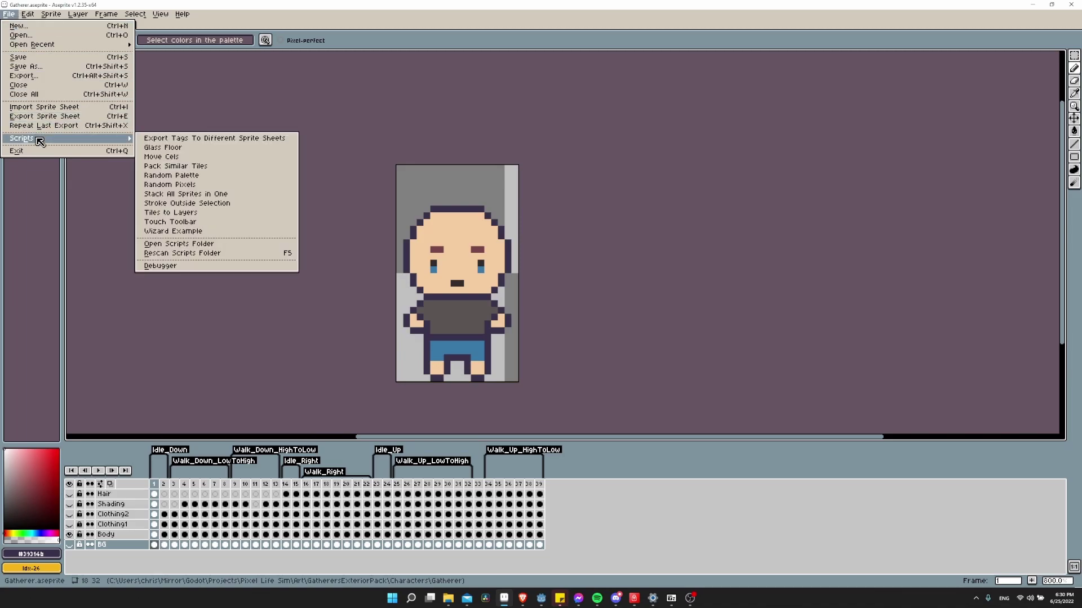
{"action": "left_click", "coordinate": [218, 256]}
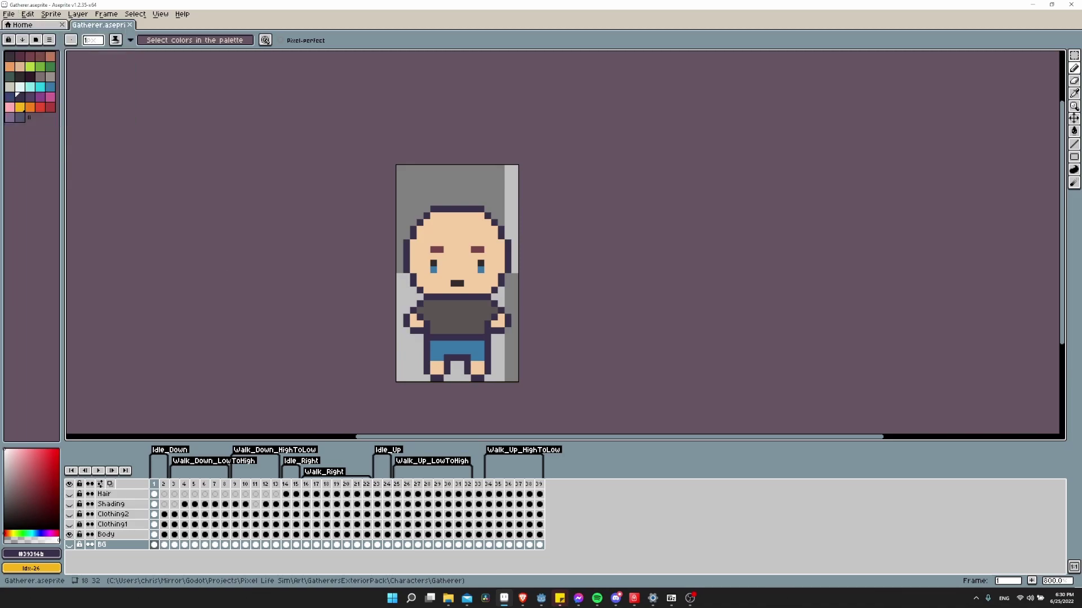
Check the Scripts submenu, then jump to frame 16, the first Walk_Right pose.
{"action": "left_click", "coordinate": [9, 14]}
{"action": "mouse_move", "coordinate": [42, 138]}
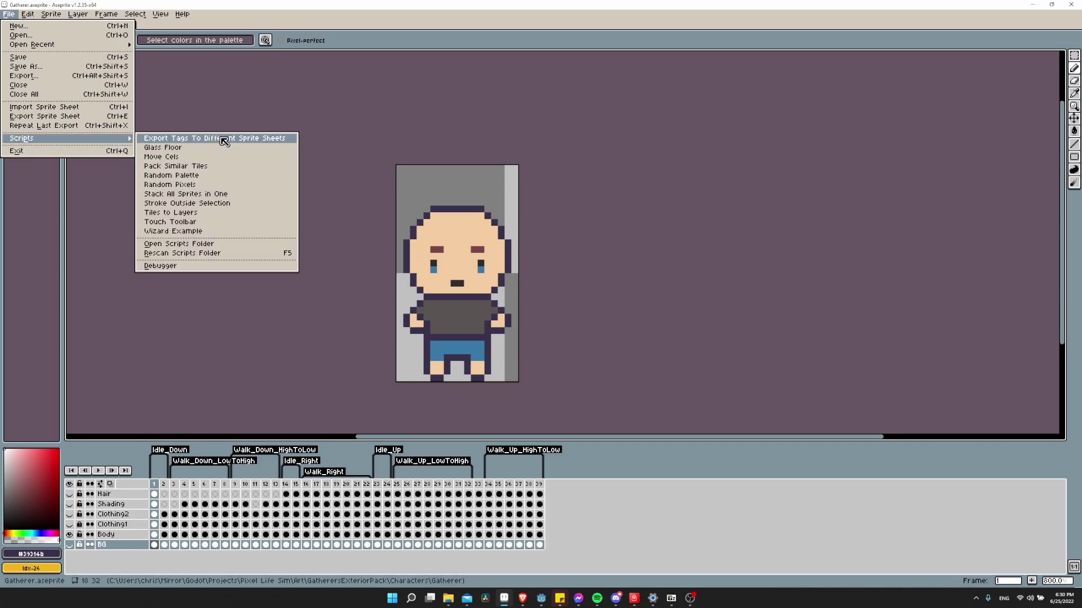
{"action": "left_click", "coordinate": [346, 478]}
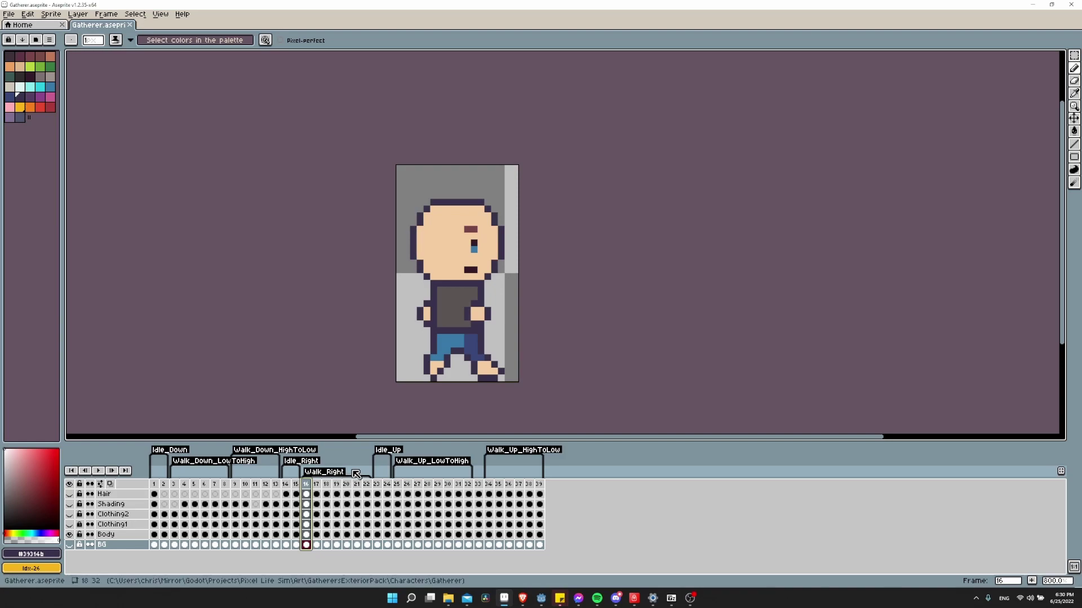
Play the Walk_Right animation preview, looping frames 16–20.
{"action": "key", "text": "Return"}
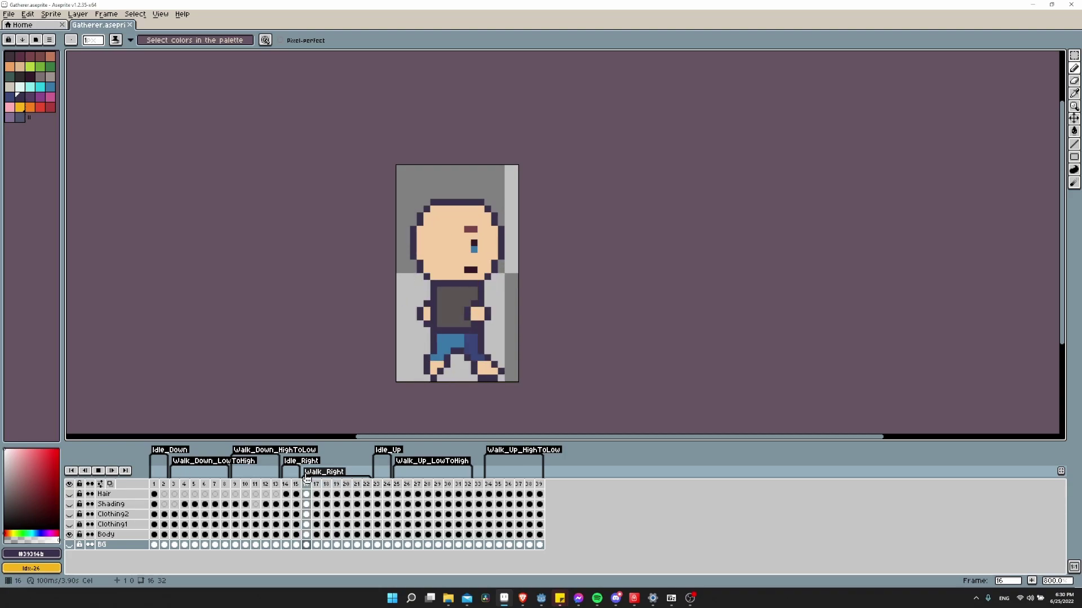
Stop playback, append frame 40, and set Walk_Up_HighToLow to end at frame 39.
{"action": "left_click", "coordinate": [539, 494]}
{"action": "key", "text": "alt+shift+n"}
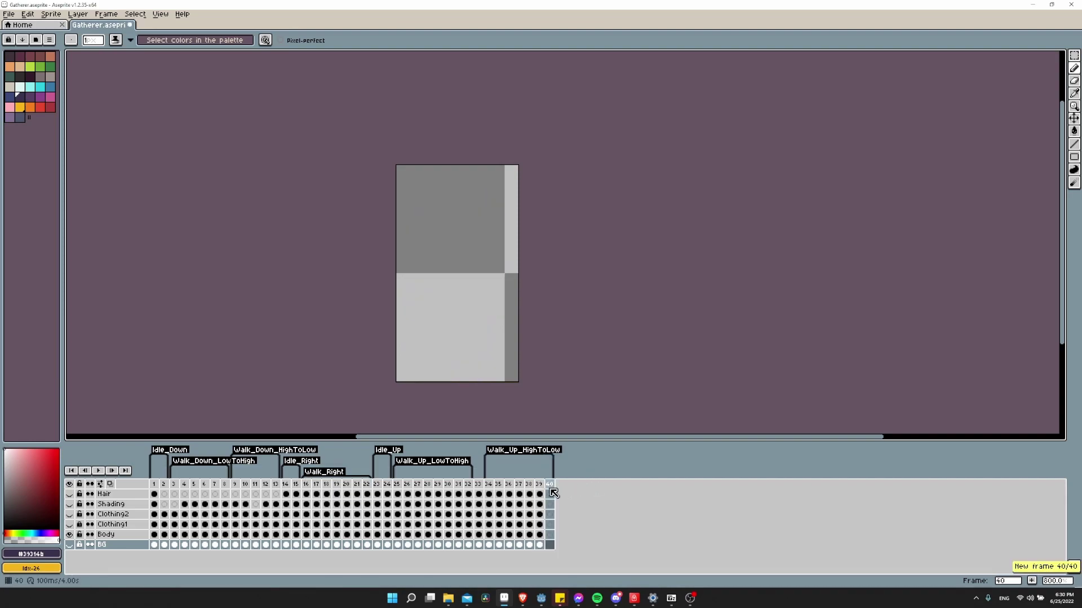
{"action": "double_click", "coordinate": [553, 454]}
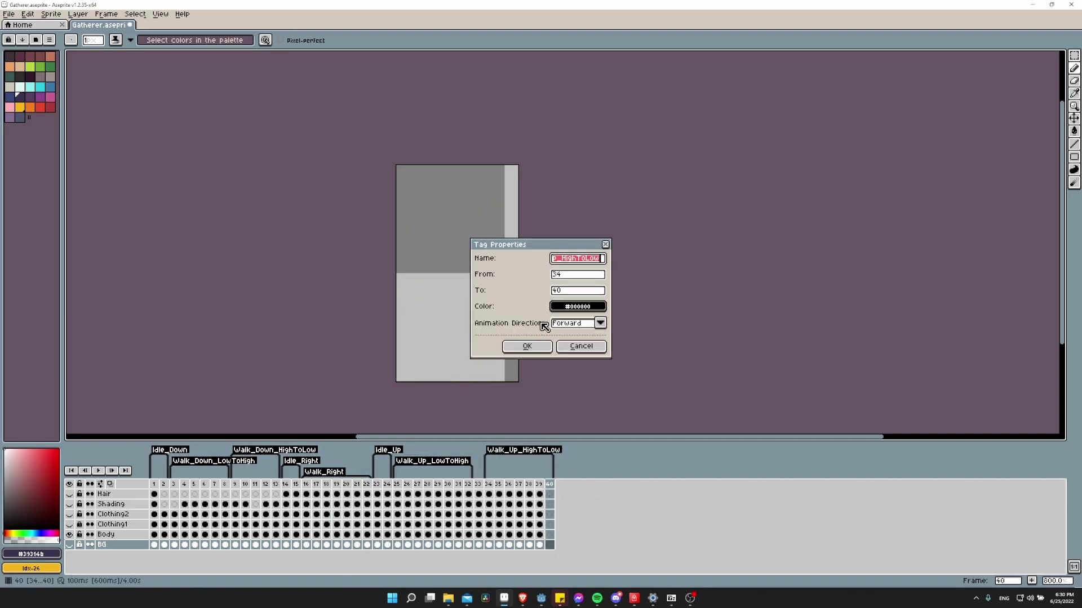
{"action": "double_click", "coordinate": [580, 291]}
{"action": "type", "text": "39"}
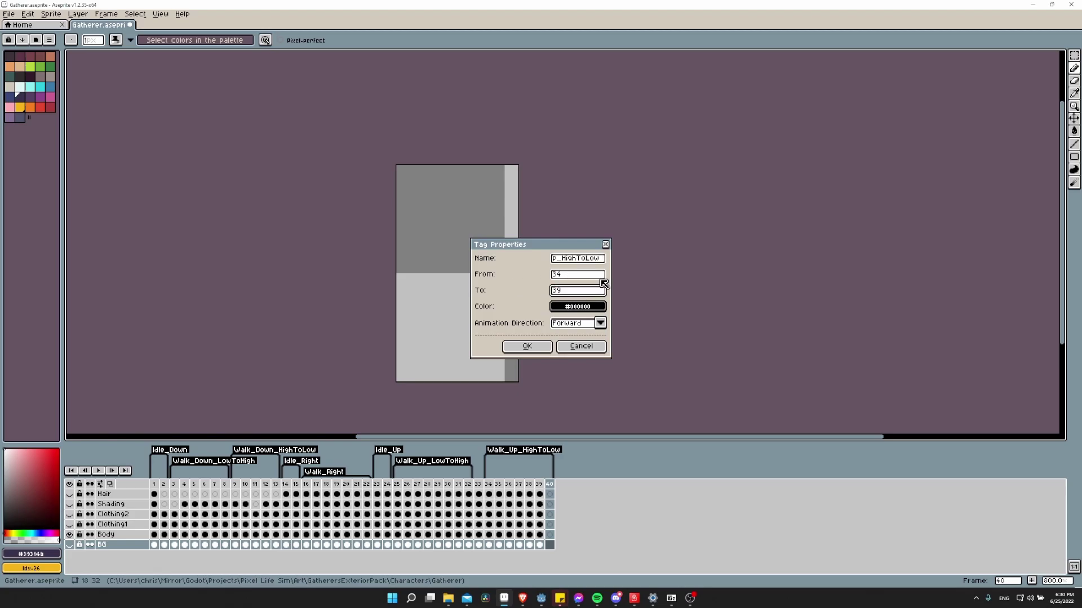
{"action": "left_click", "coordinate": [546, 347]}
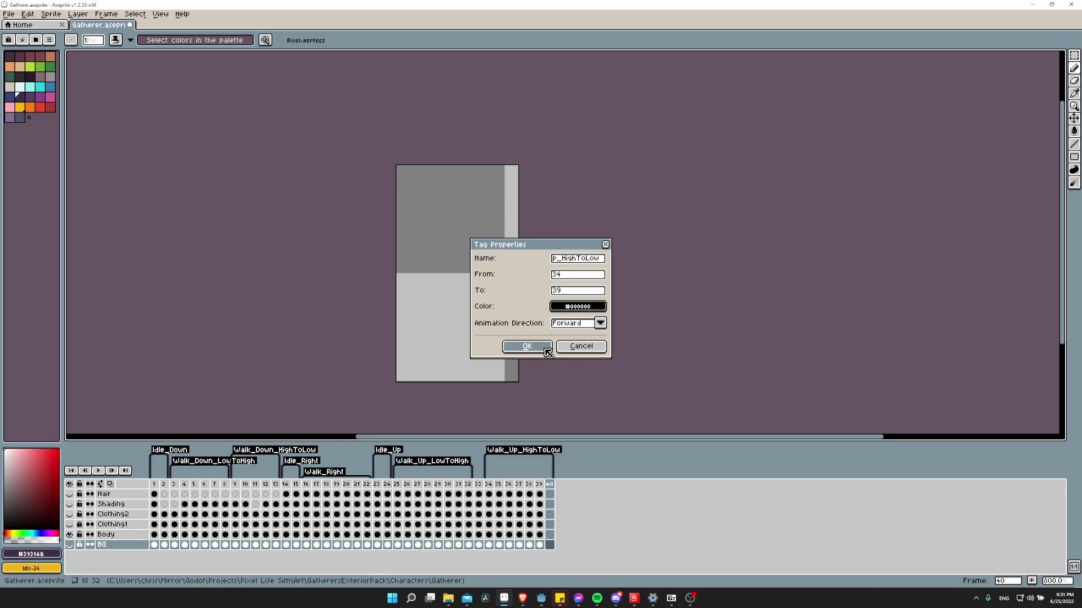
Add empty frames up to 45 and tag frames 40–45 as 'Empty'.
{"action": "left_click", "coordinate": [551, 486]}
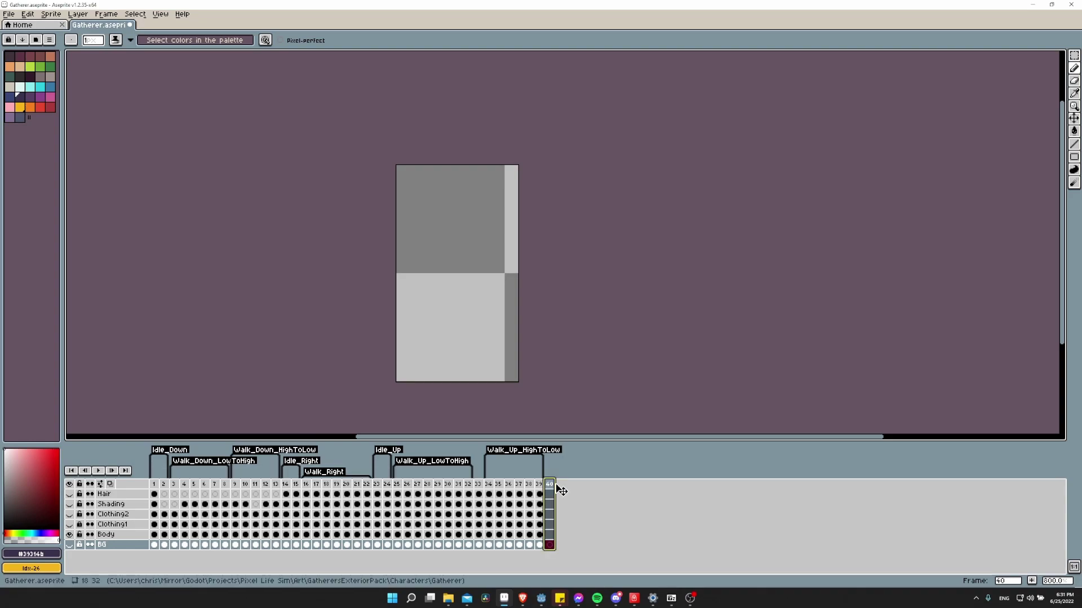
{"action": "key", "text": "alt+n"}
{"action": "key", "text": "alt+n"}
{"action": "key", "text": "alt+n"}
{"action": "key", "text": "alt+n"}
{"action": "key", "text": "alt+n"}
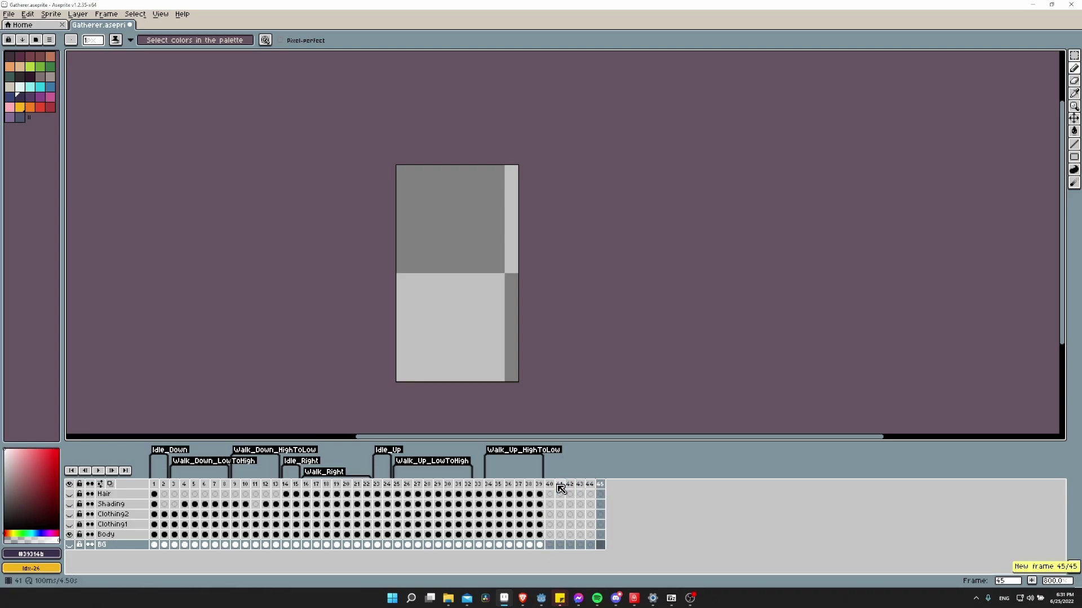
{"action": "left_click_drag", "start_coordinate": [554, 488], "coordinate": [600, 486]}
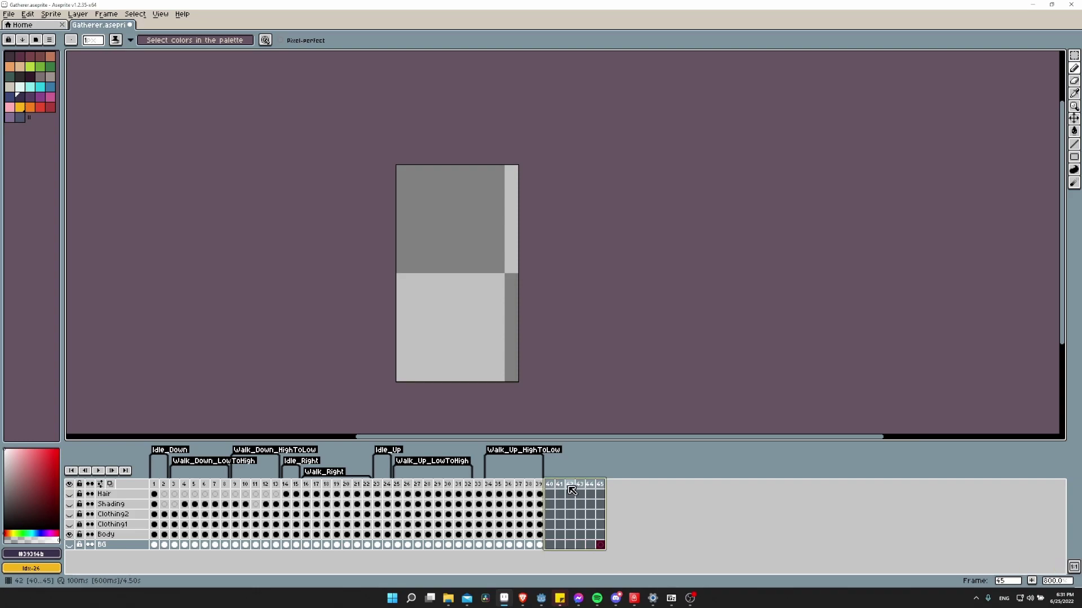
{"action": "right_click", "coordinate": [572, 490]}
{"action": "left_click", "coordinate": [598, 523]}
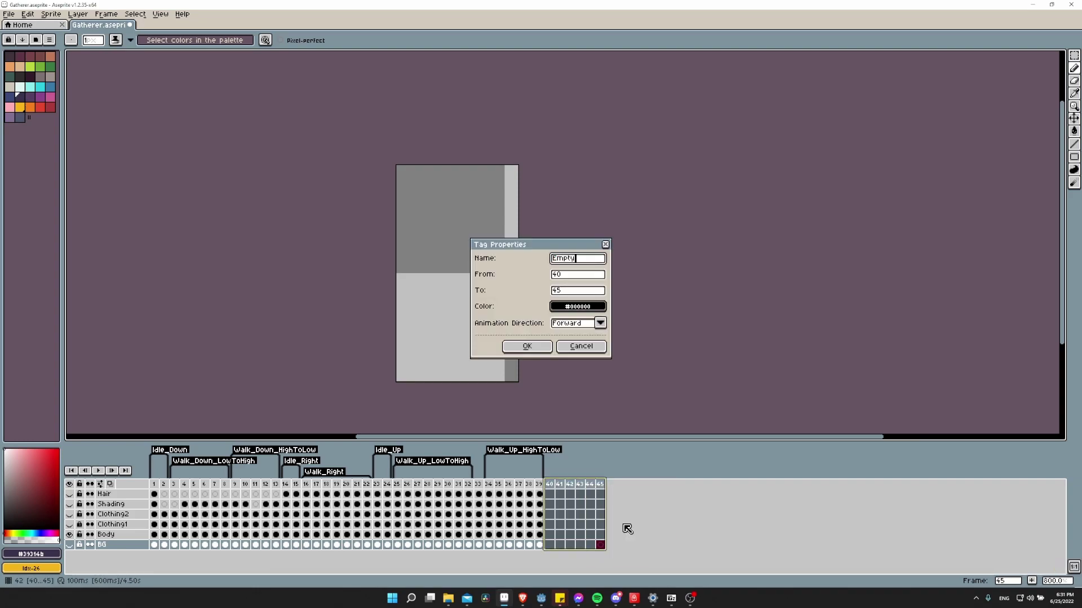
{"action": "key", "text": "Return"}
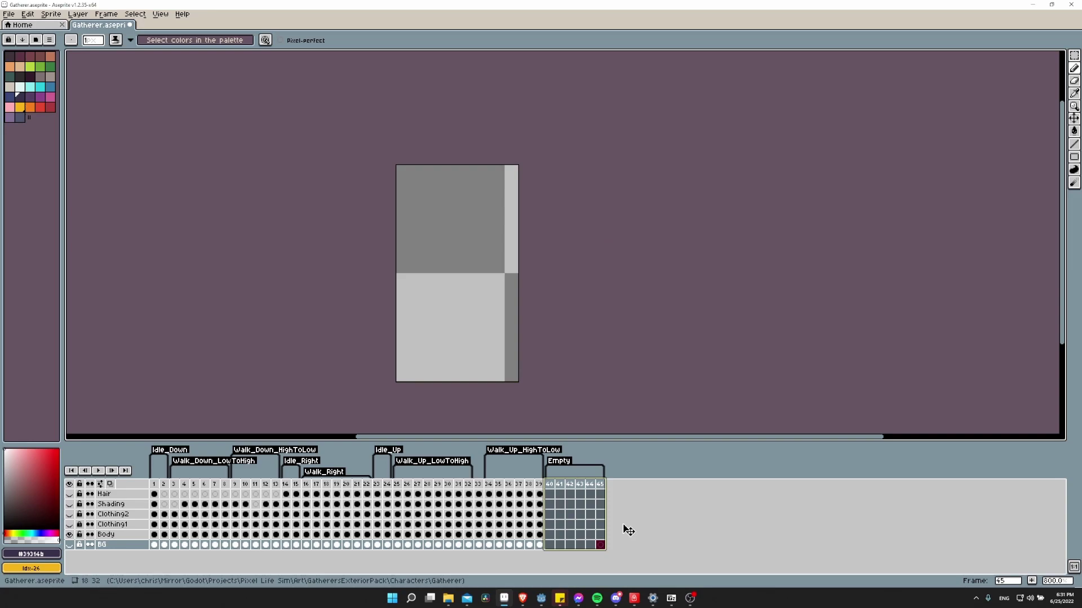
Preview the Empty frames 40–45, then return to frame 1's front-facing Idle_Down pose.
{"action": "left_click", "coordinate": [559, 524]}
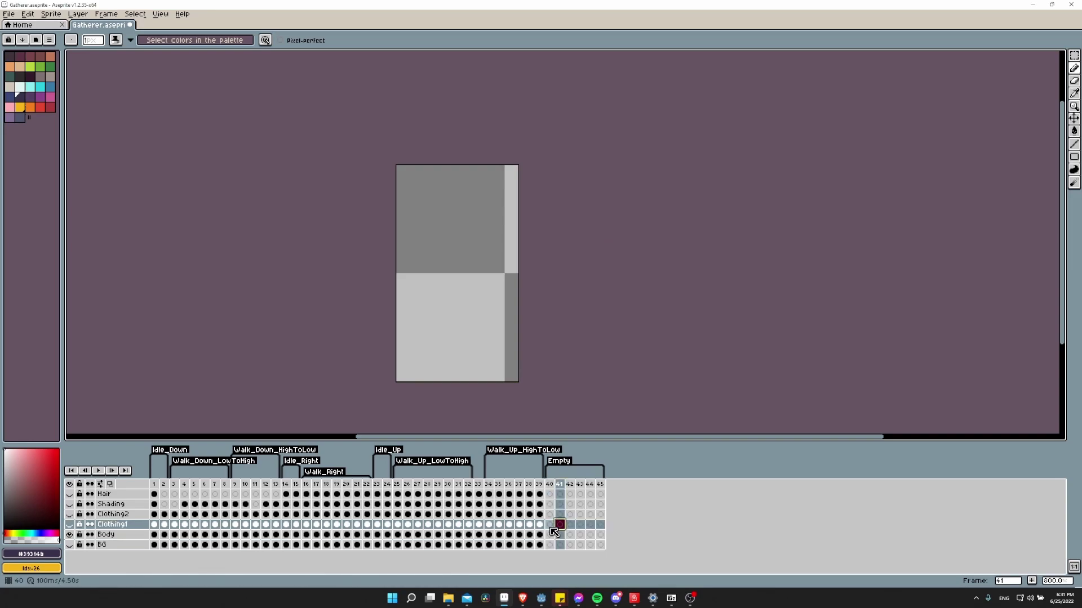
{"action": "left_click", "coordinate": [549, 484]}
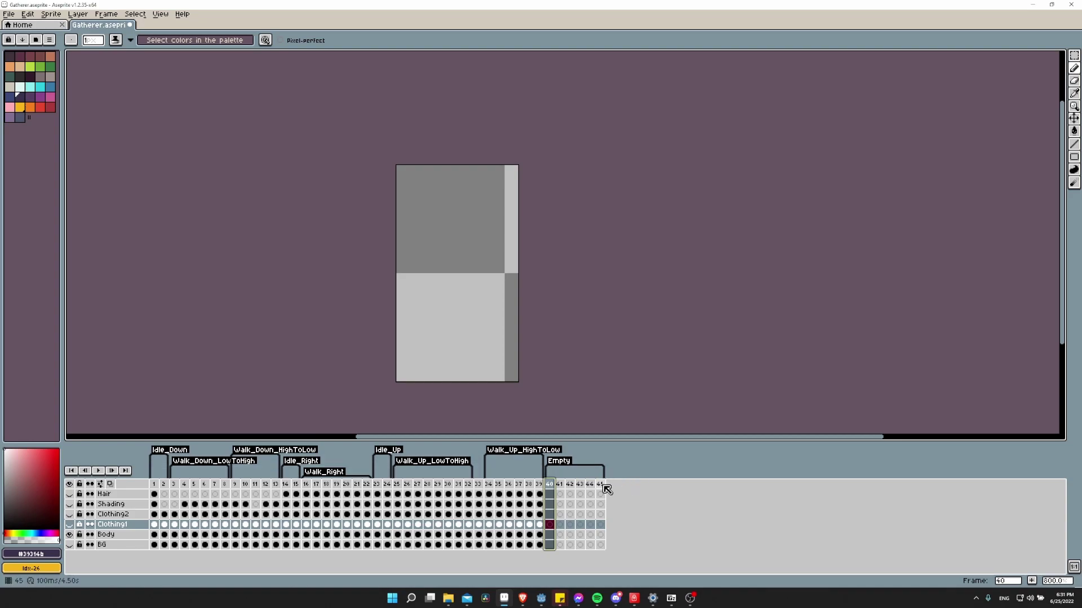
{"action": "key", "text": "Return"}
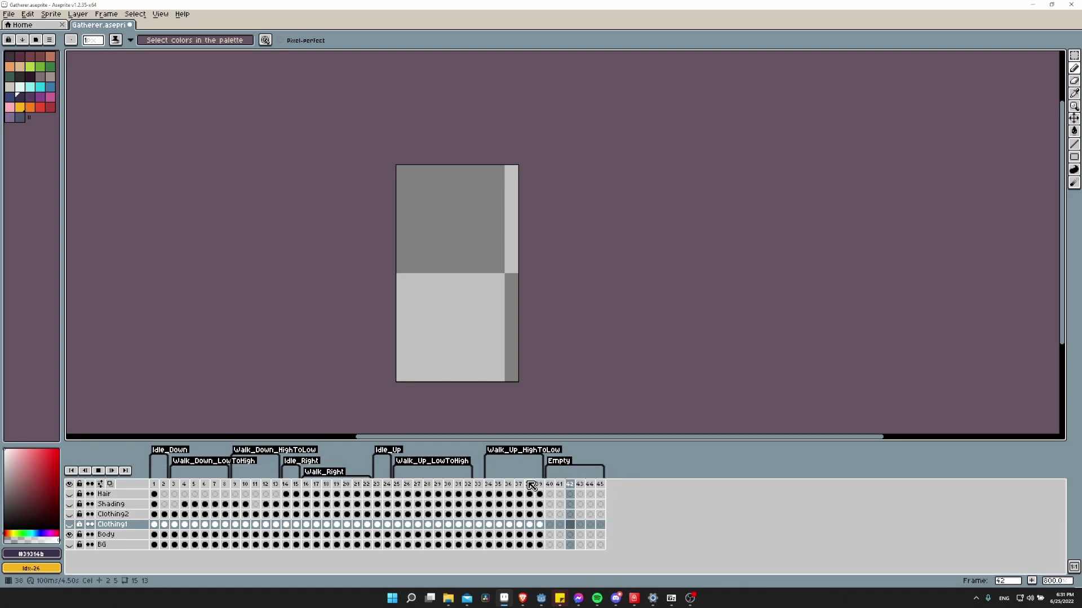
{"action": "key", "text": "Return"}
{"action": "left_click", "coordinate": [391, 485]}
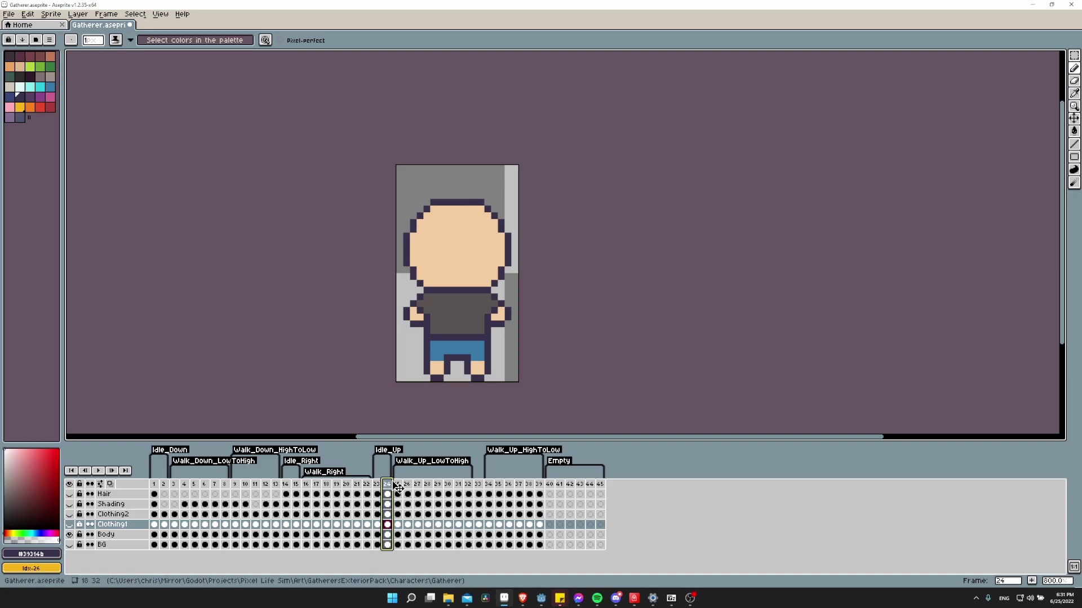
{"action": "key", "text": "Home"}
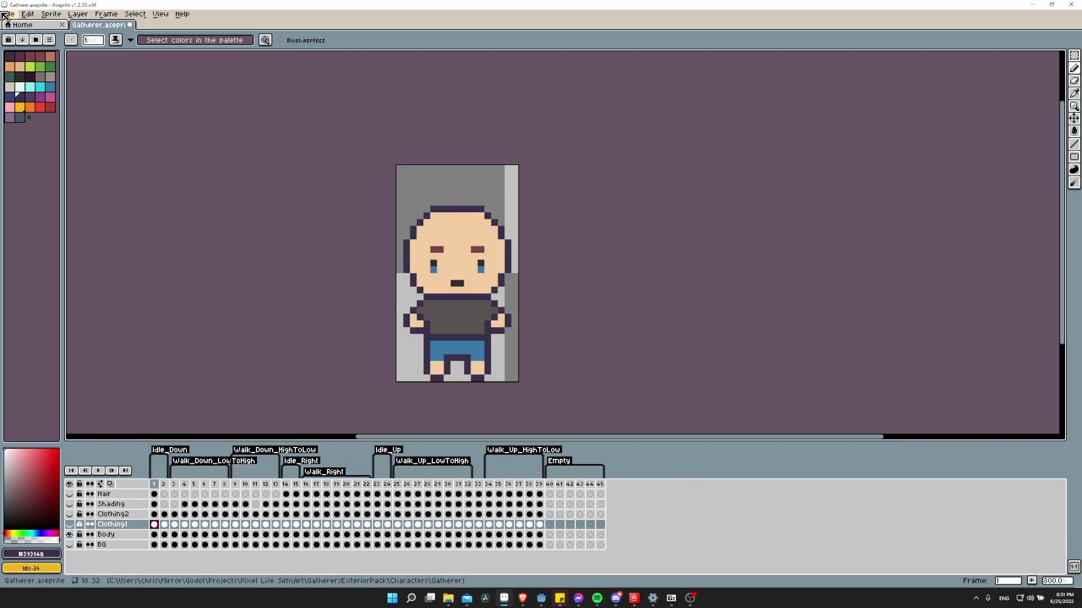
Run Export Tags To Different Sprite Sheets, silencing its alert, to list nine per-tag Gatherer files.
{"action": "left_click", "coordinate": [8, 13]}
{"action": "mouse_move", "coordinate": [40, 143]}
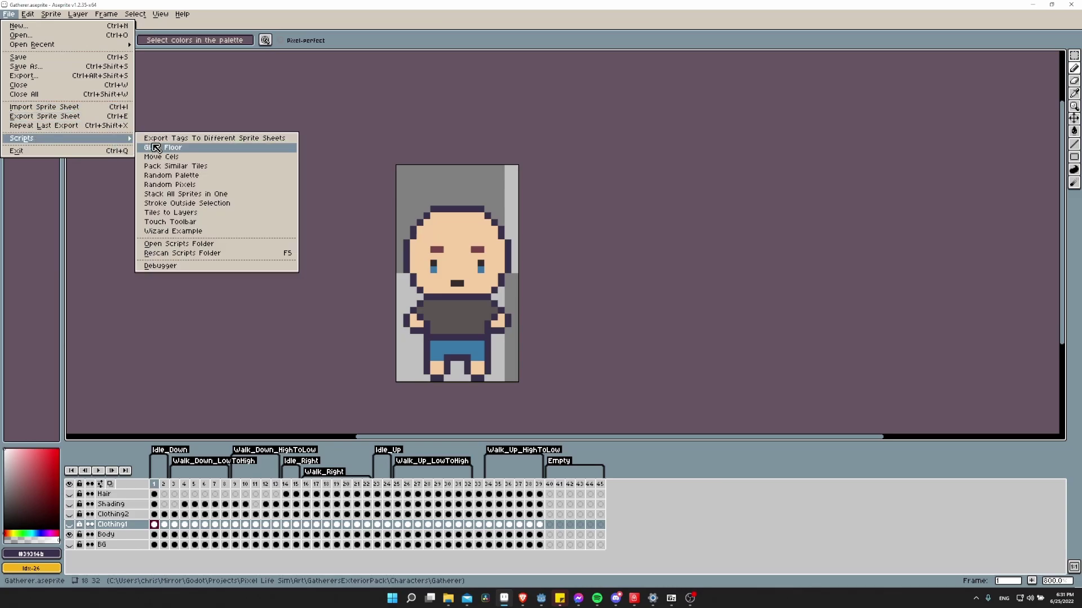
{"action": "left_click", "coordinate": [170, 140]}
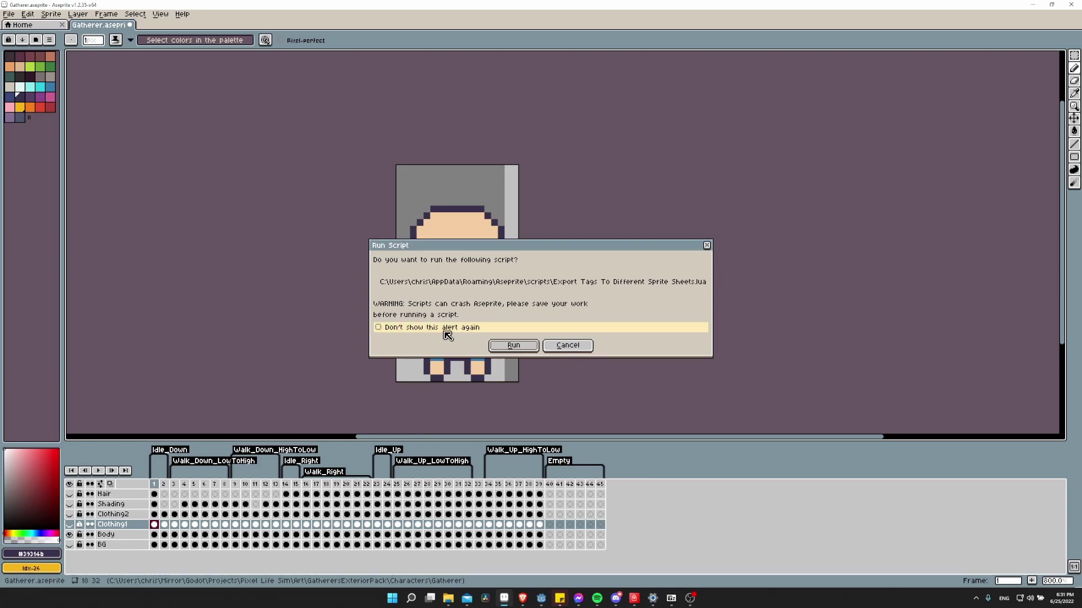
{"action": "left_click", "coordinate": [395, 328]}
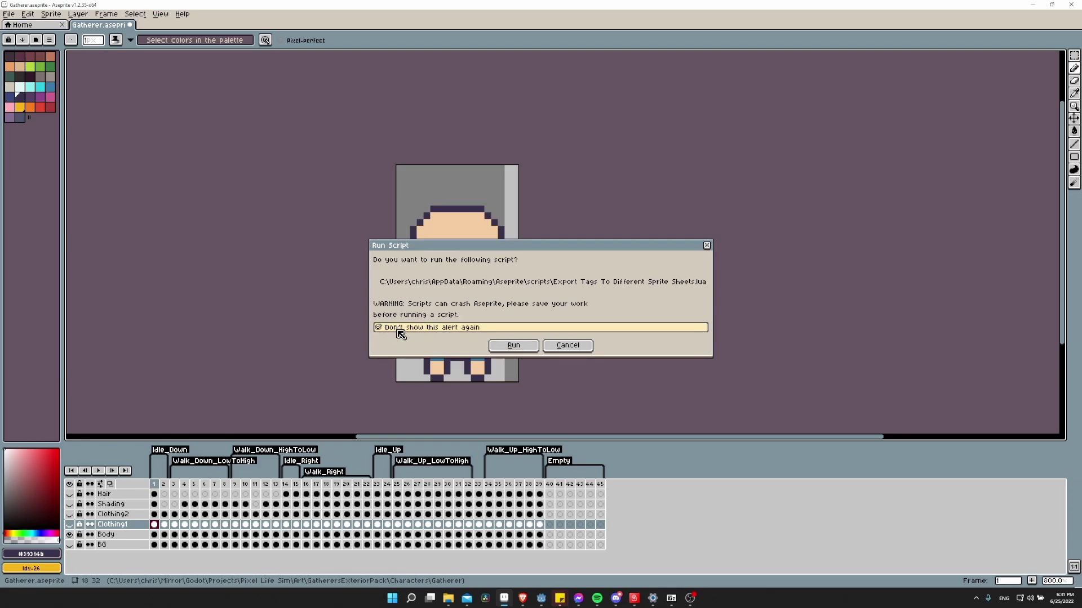
{"action": "left_click", "coordinate": [531, 349]}
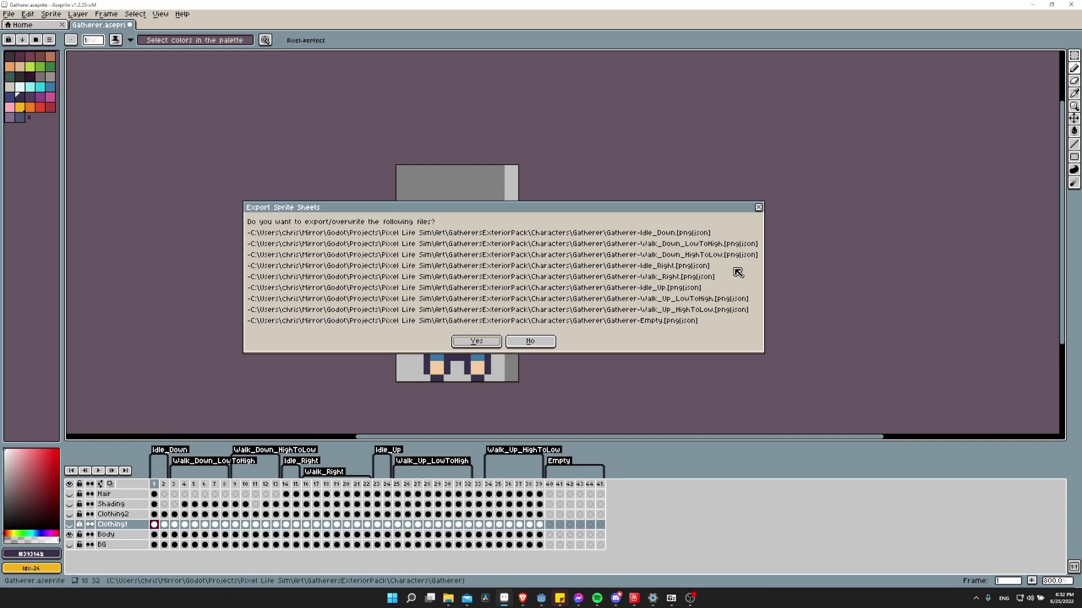
Approve exporting the nine Gatherer sheets and overwrite all existing files, suppressing further warnings.
{"action": "left_click", "coordinate": [476, 342]}
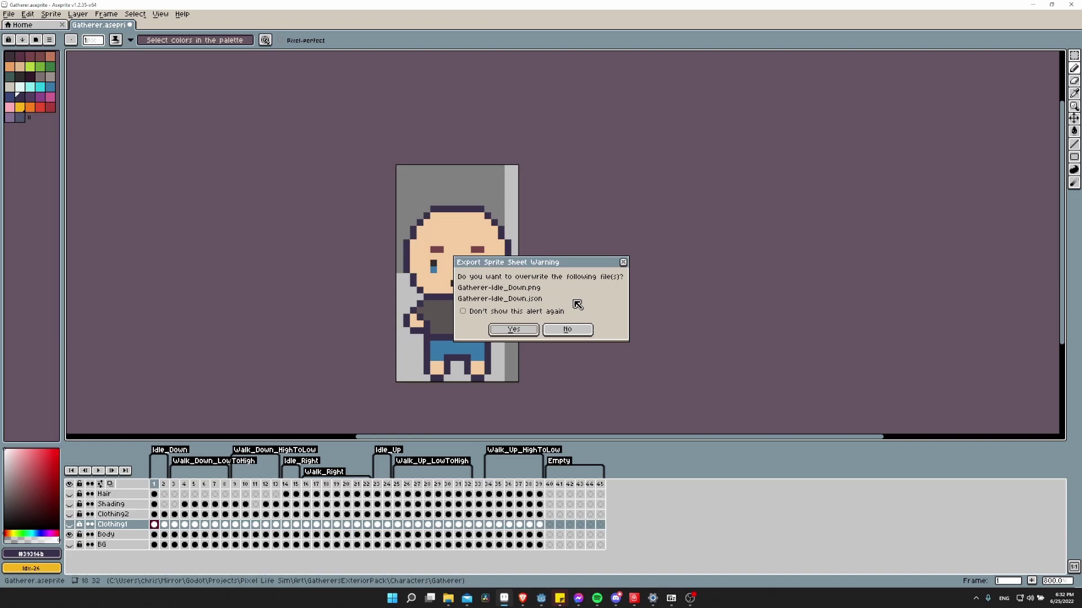
{"action": "left_click", "coordinate": [531, 332]}
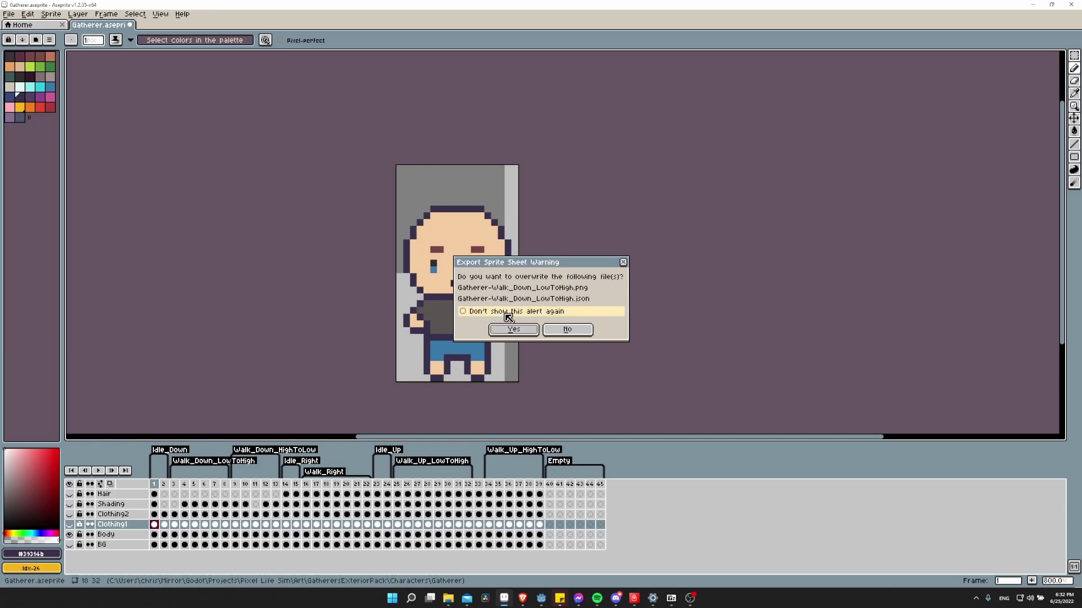
{"action": "left_click", "coordinate": [508, 317]}
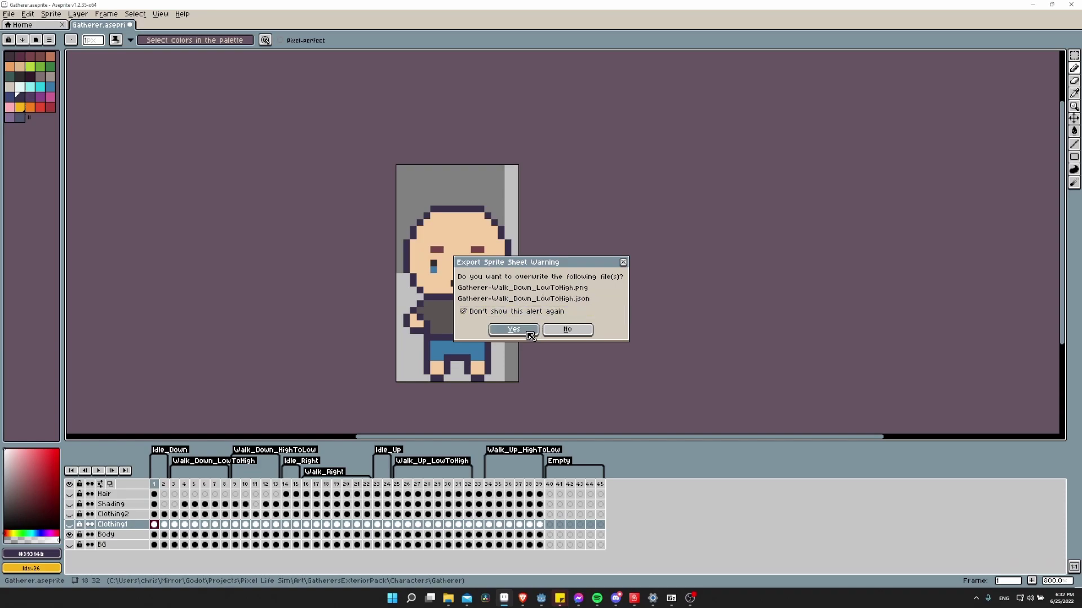
{"action": "left_click", "coordinate": [513, 330]}
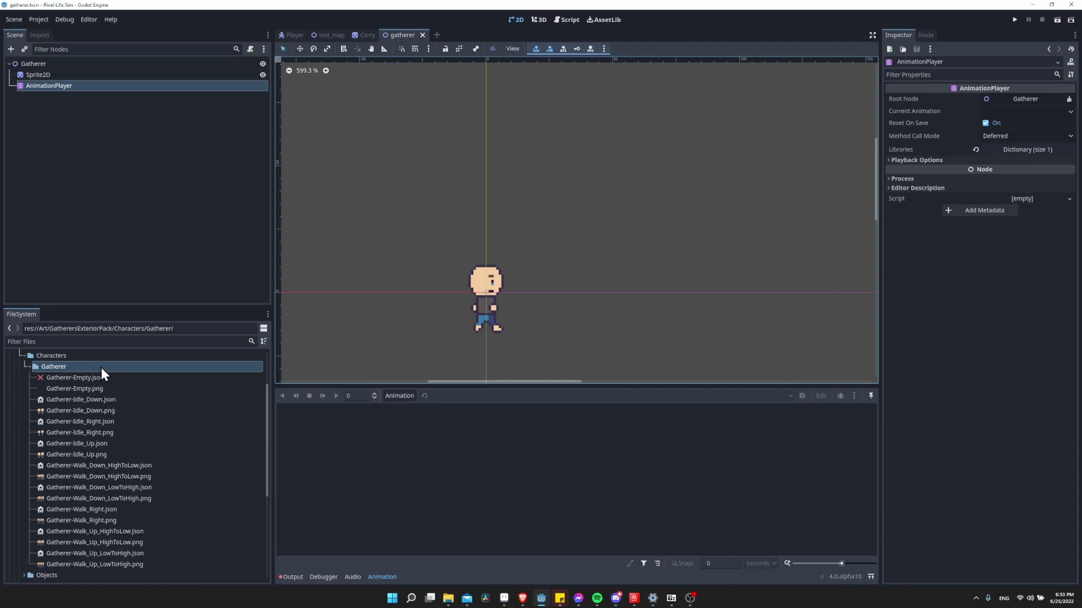
{"action": "left_click", "coordinate": [107, 412]}
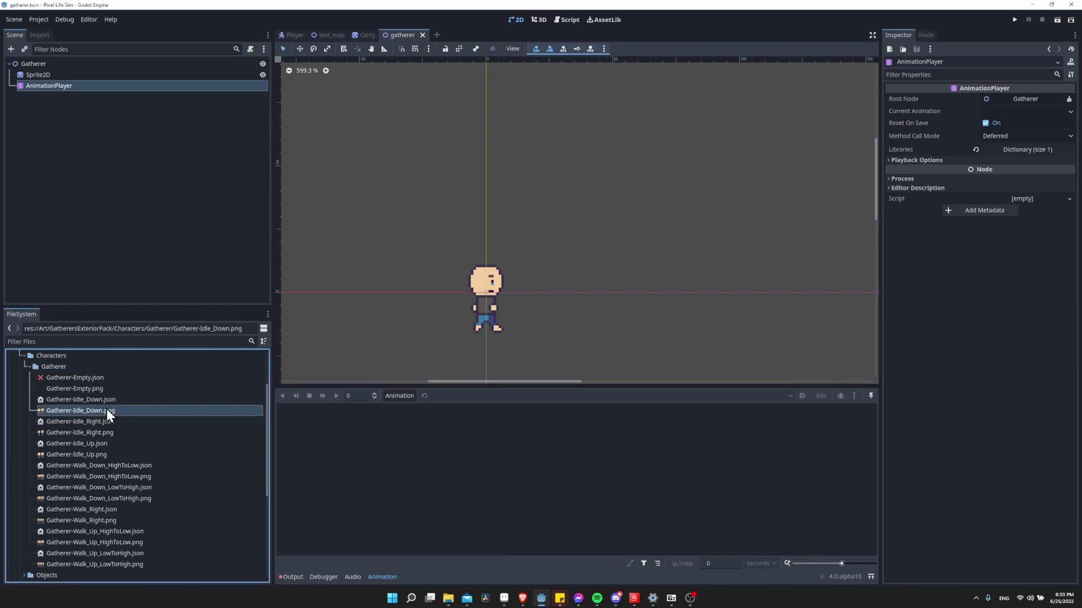
{"action": "left_click_drag", "start_coordinate": [106, 410], "coordinate": [225, 295]}
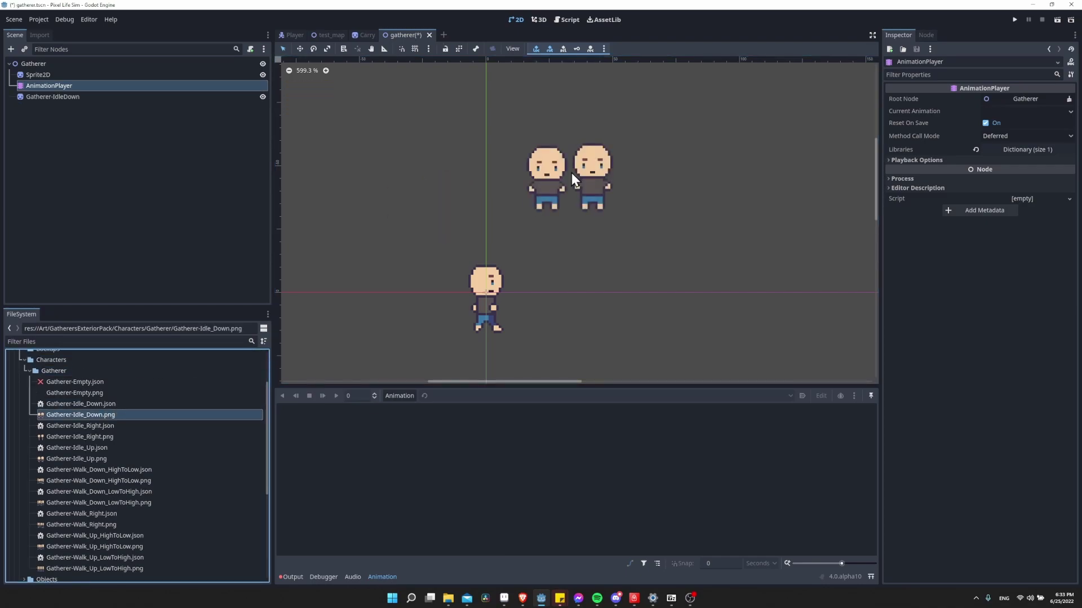
{"action": "key", "text": "ctrl+z"}
{"action": "left_click_drag", "start_coordinate": [107, 481], "coordinate": [541, 236]}
{"action": "key", "text": "ctrl+z"}
{"action": "left_click_drag", "start_coordinate": [126, 503], "coordinate": [532, 353]}
{"action": "key", "text": "ctrl+z"}
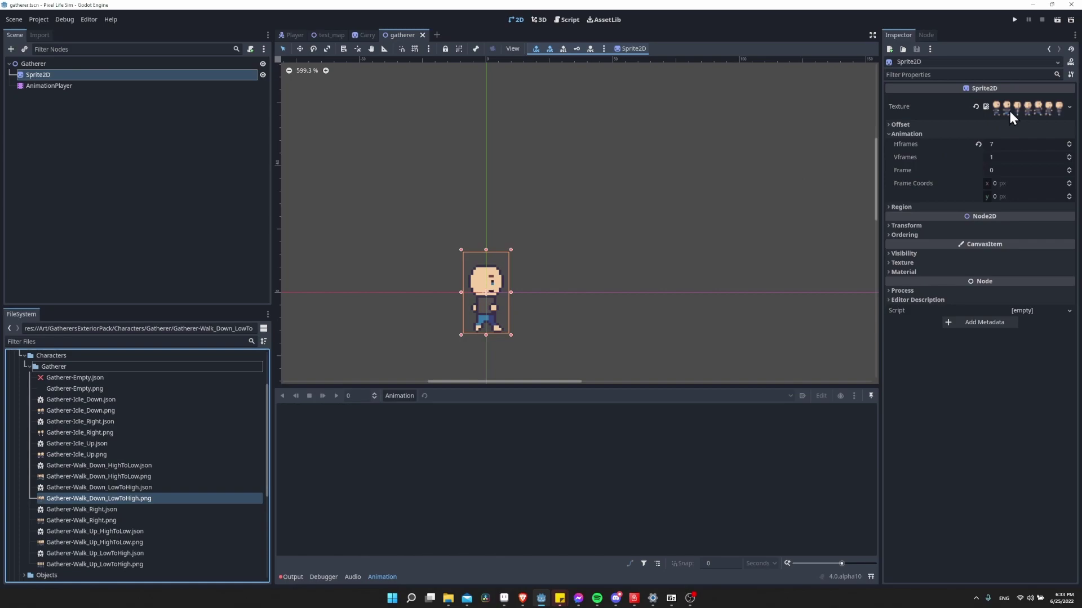
Assign Gatherer-Walk_Right.png as the Sprite2D texture with Hframes set to 7.
{"action": "left_click_drag", "start_coordinate": [80, 522], "coordinate": [1006, 109]}
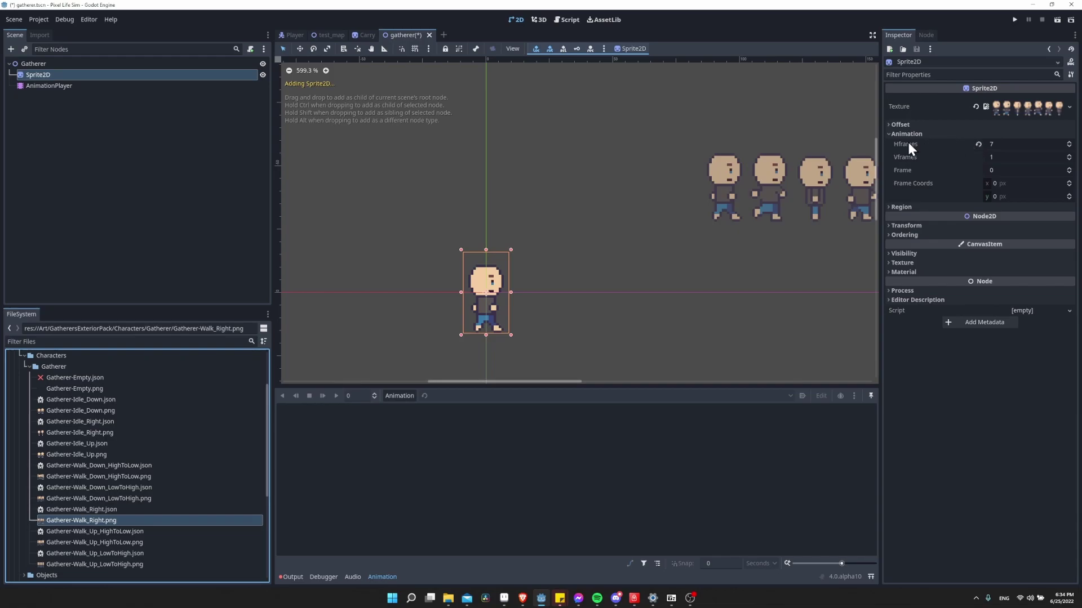
{"action": "left_click", "coordinate": [978, 144]}
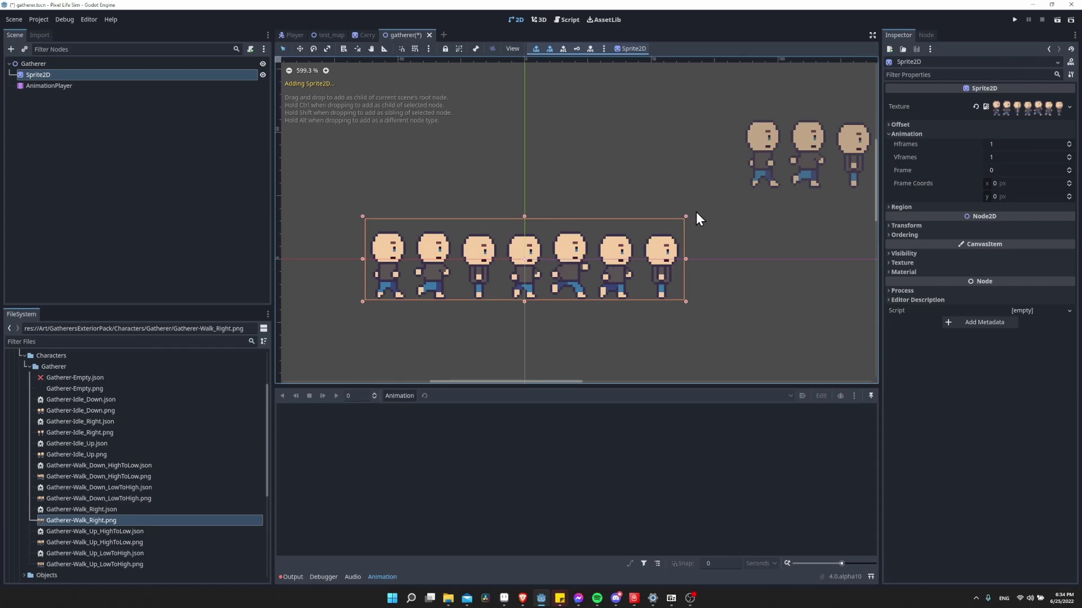
{"action": "left_click", "coordinate": [1011, 145]}
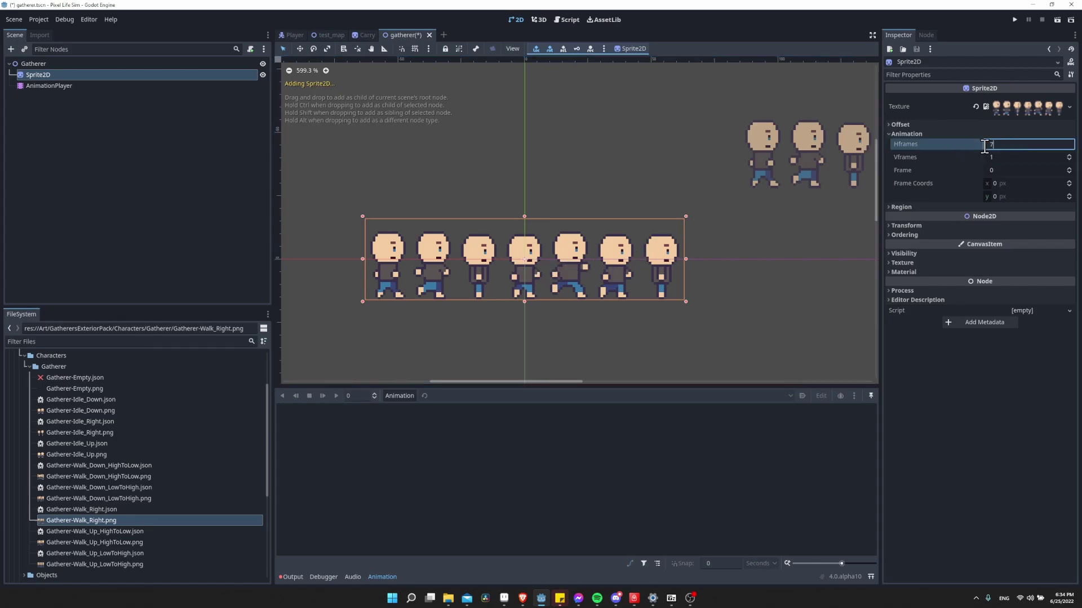
{"action": "key", "text": "Return"}
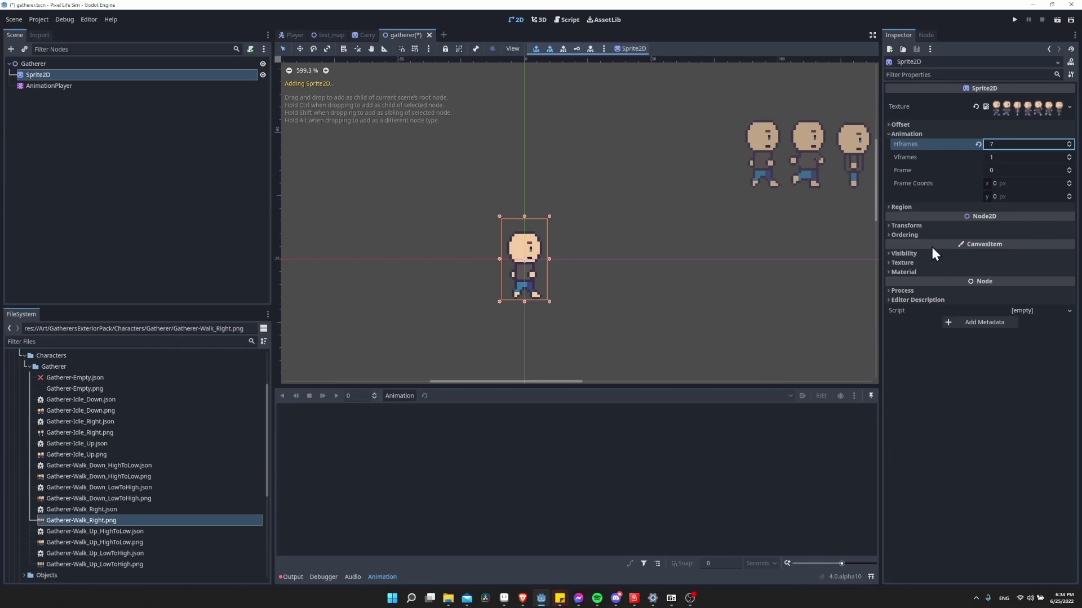
Check the strip by switching Frame between 6 and 0, ending on frame 0.
{"action": "left_click", "coordinate": [997, 170]}
{"action": "type", "text": "6"}
{"action": "key", "text": "Return"}
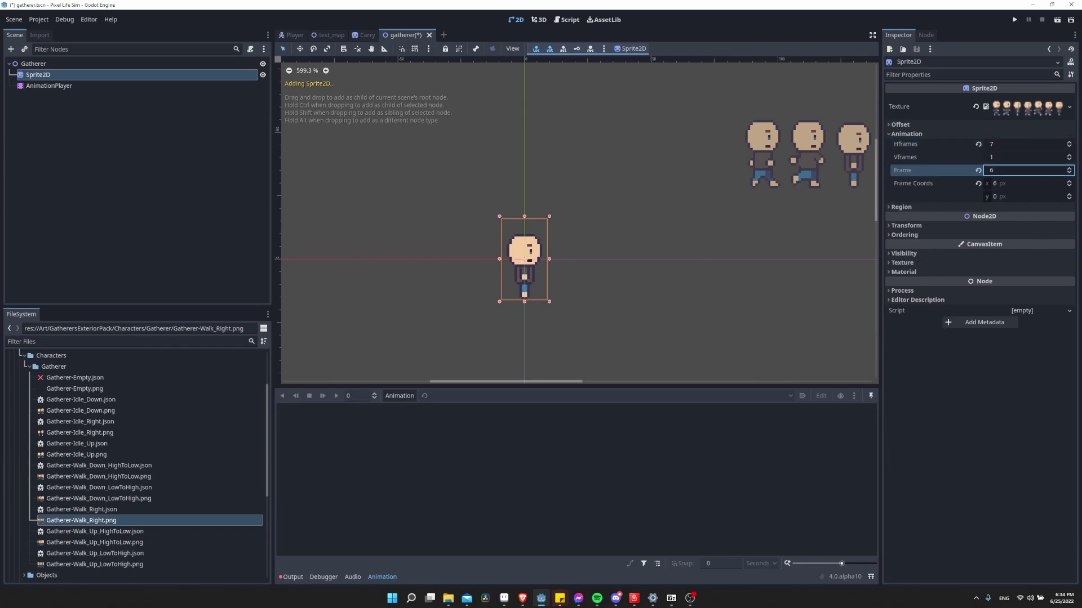
{"action": "type", "text": "0"}
{"action": "key", "text": "Return"}
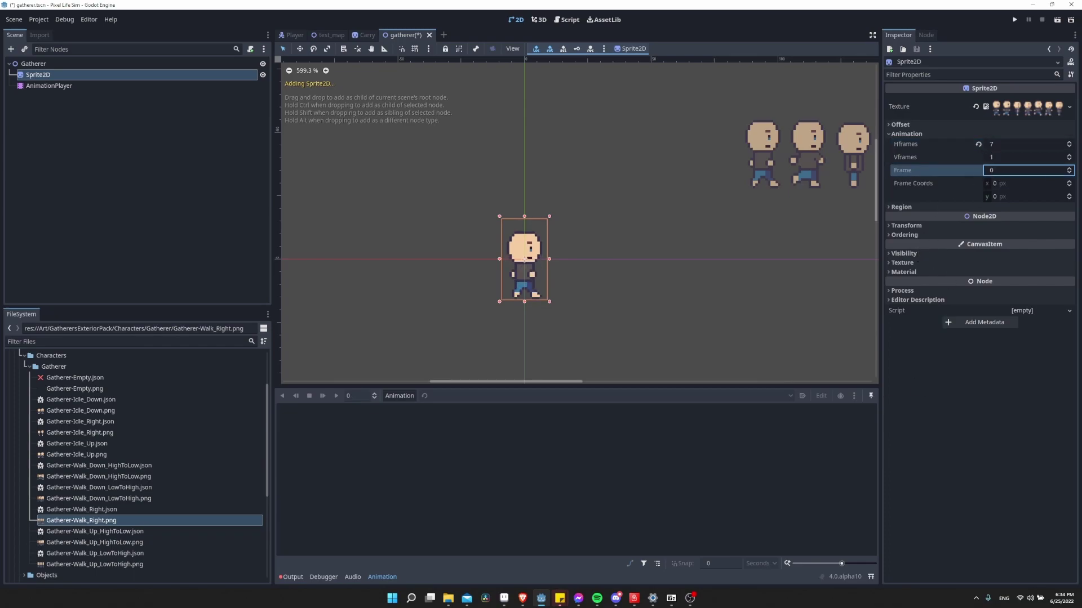
{"action": "type", "text": "6"}
{"action": "key", "text": "Return"}
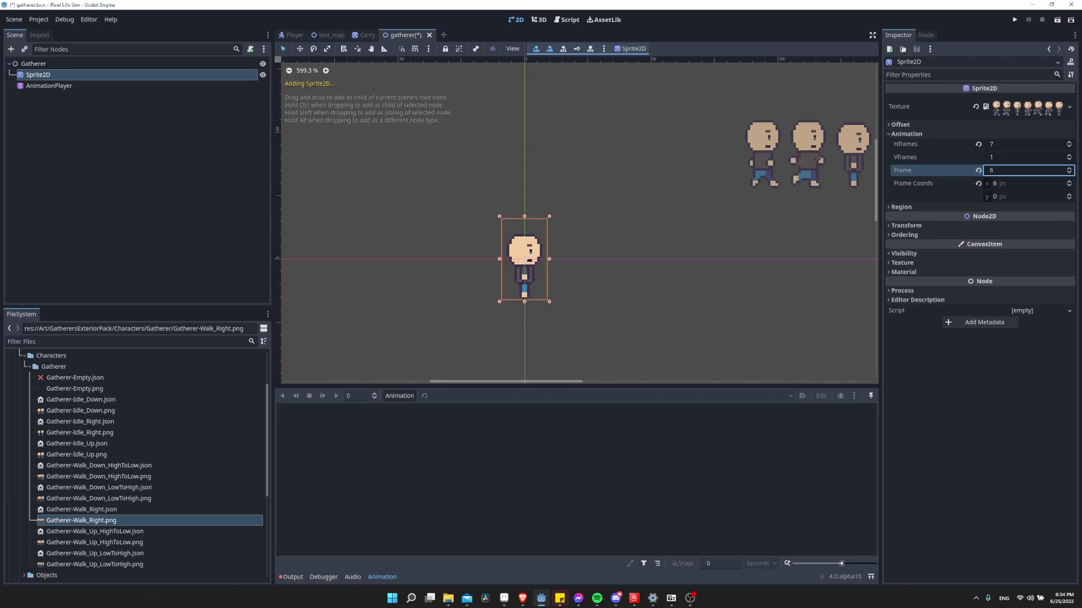
{"action": "type", "text": "0"}
{"action": "key", "text": "Return"}
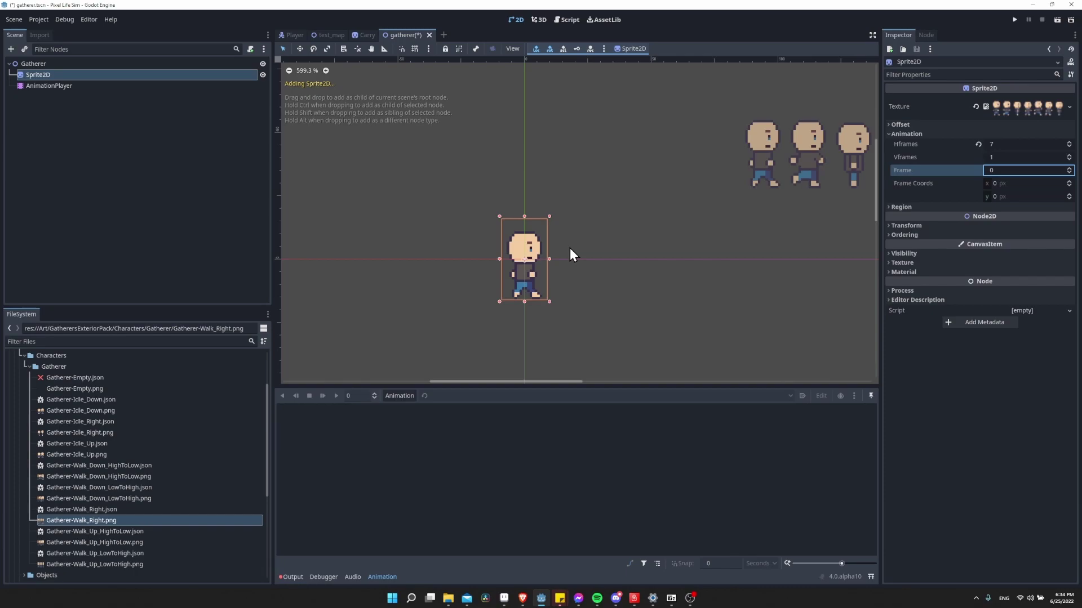
Create a new animation named walk_right in the AnimationPlayer.
{"action": "left_click", "coordinate": [39, 87]}
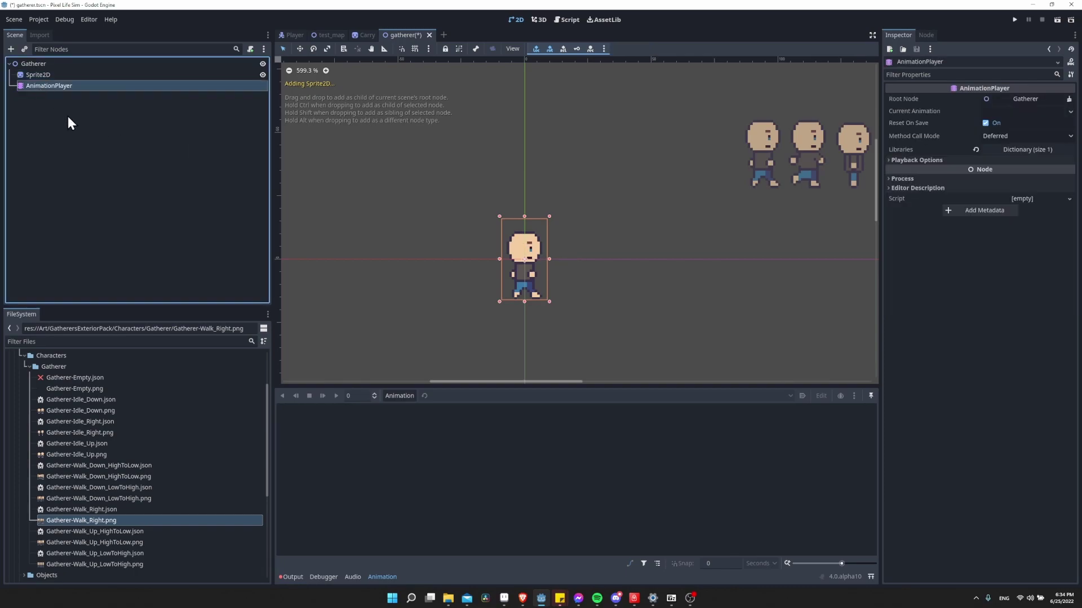
{"action": "left_click", "coordinate": [399, 396]}
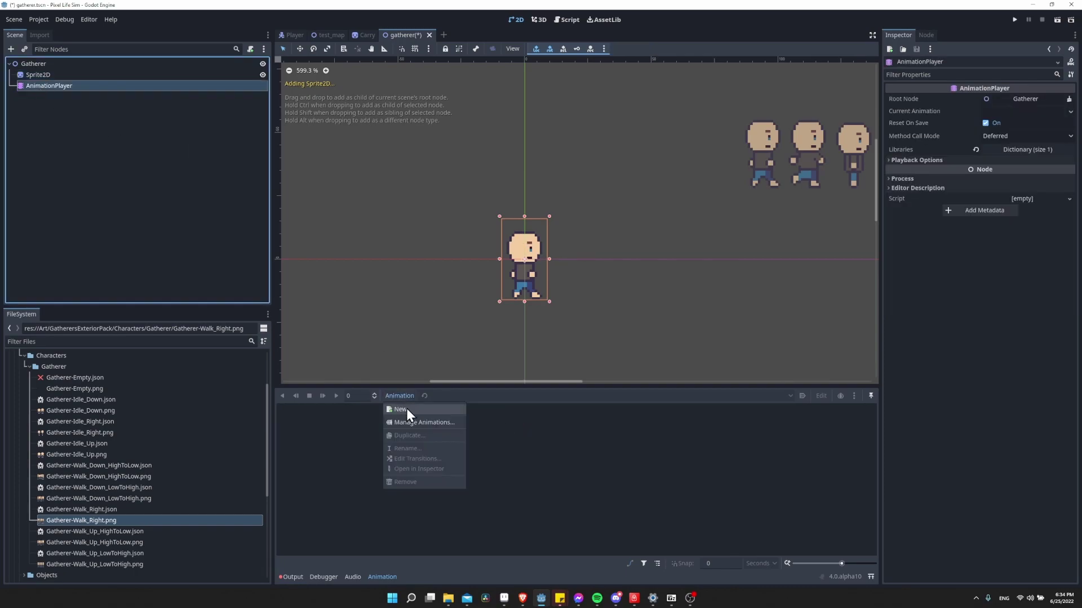
{"action": "left_click", "coordinate": [407, 410]}
{"action": "type", "text": "walk_right"}
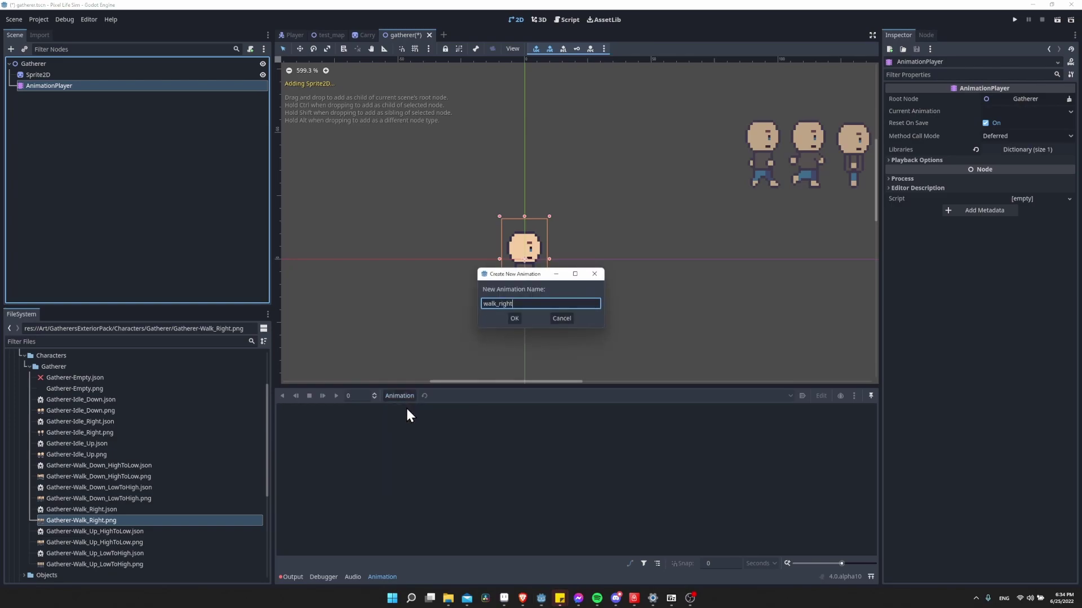
{"action": "key", "text": "Return"}
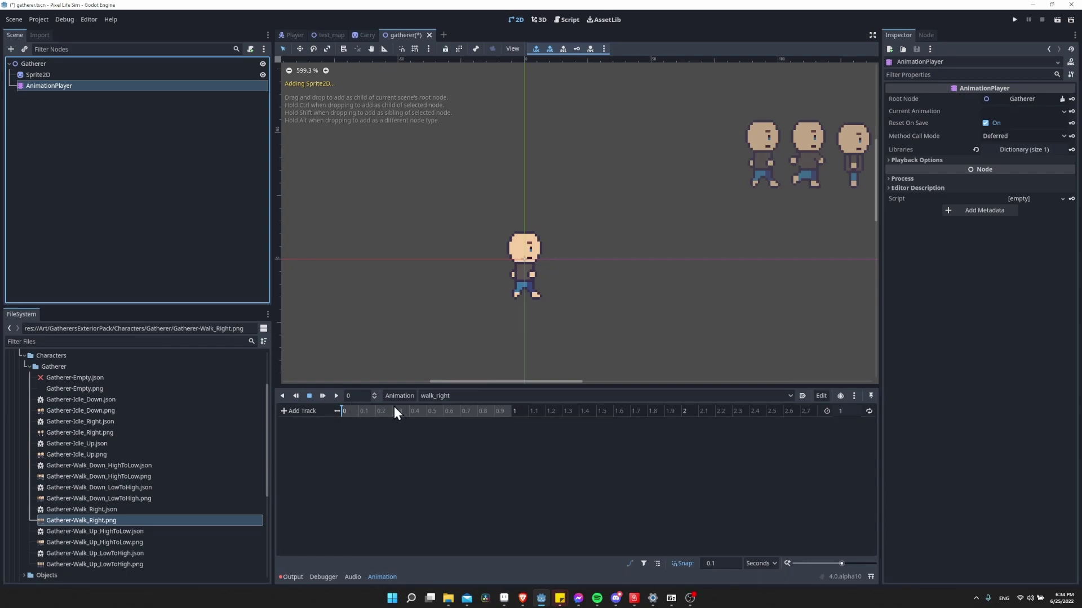
Add a Sprite2D texture track keyed at time 0 with Gatherer-Walk_Right.png.
{"action": "left_click", "coordinate": [299, 411]}
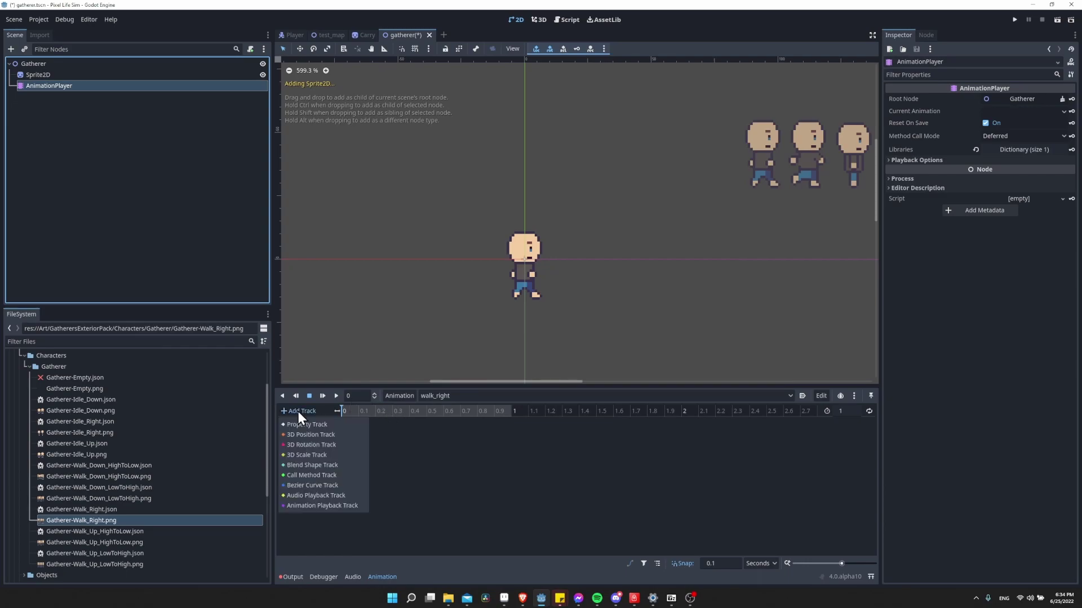
{"action": "left_click", "coordinate": [305, 424]}
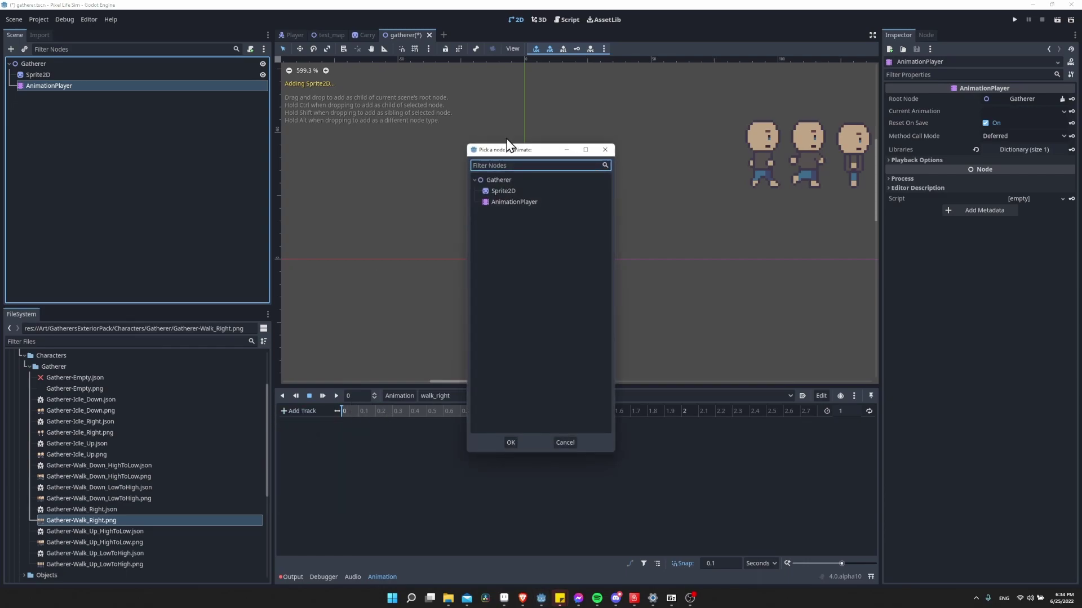
{"action": "double_click", "coordinate": [502, 192]}
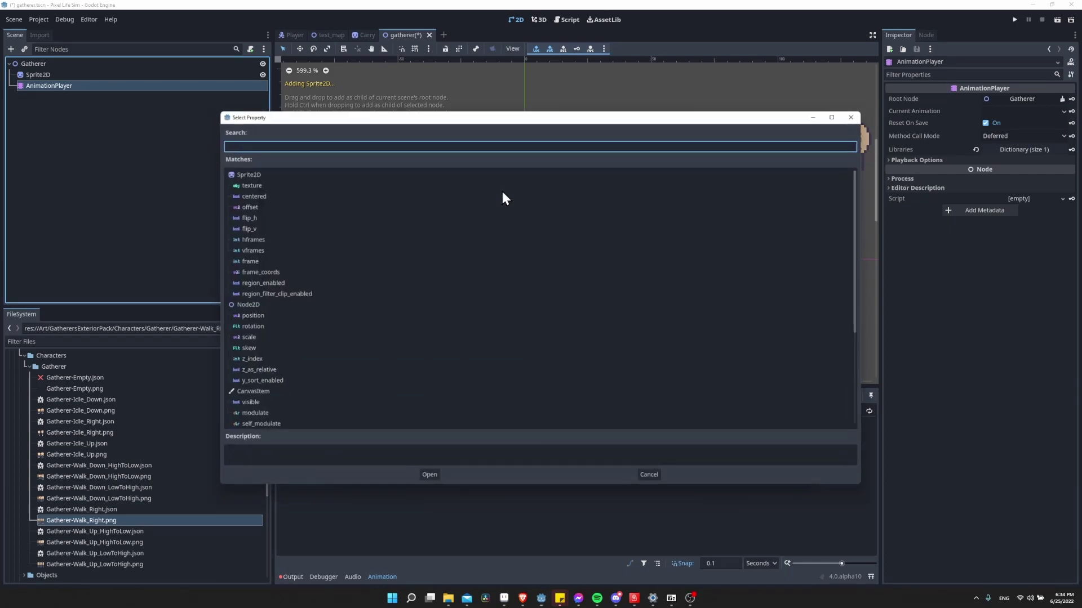
{"action": "double_click", "coordinate": [247, 185]}
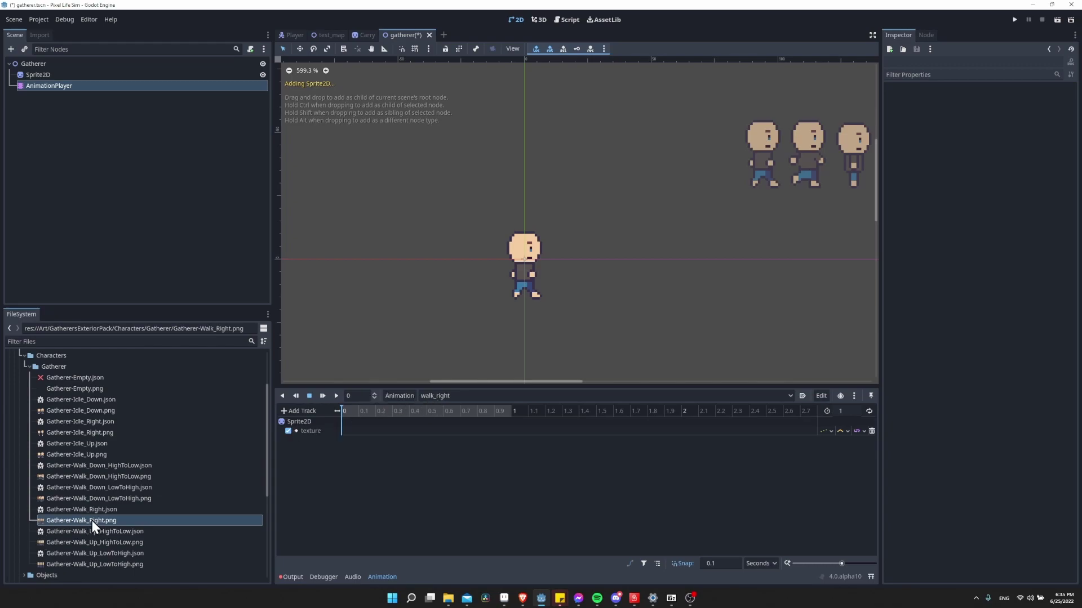
{"action": "right_click", "coordinate": [342, 432]}
{"action": "left_click", "coordinate": [353, 437]}
{"action": "left_click", "coordinate": [342, 431]}
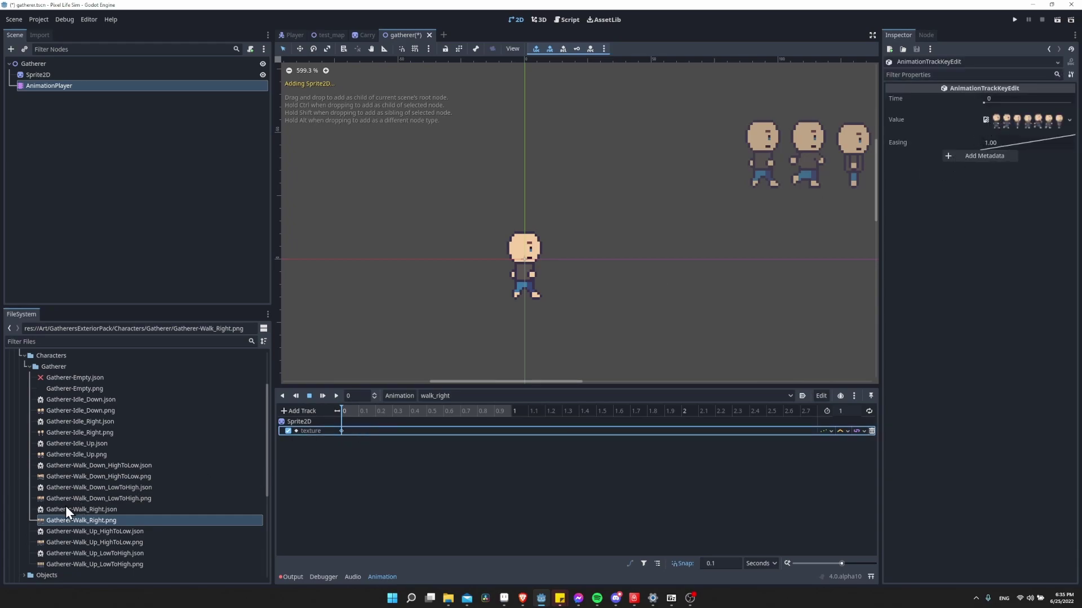
{"action": "left_click_drag", "start_coordinate": [76, 521], "coordinate": [1003, 117]}
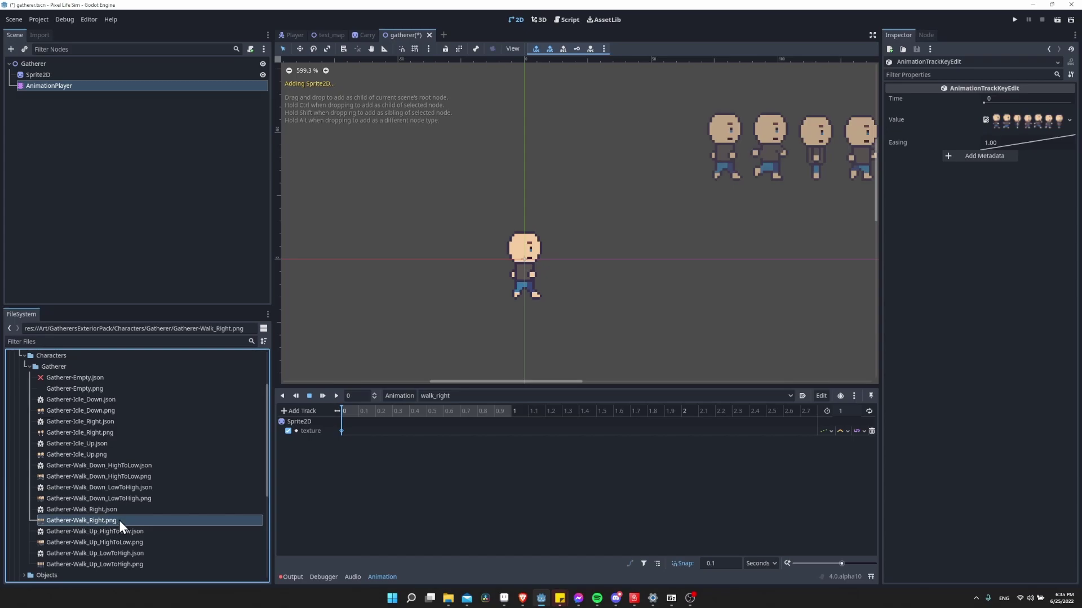
{"action": "left_click", "coordinate": [325, 450]}
Add a property track for the Sprite2D frame property.
{"action": "left_click", "coordinate": [303, 411]}
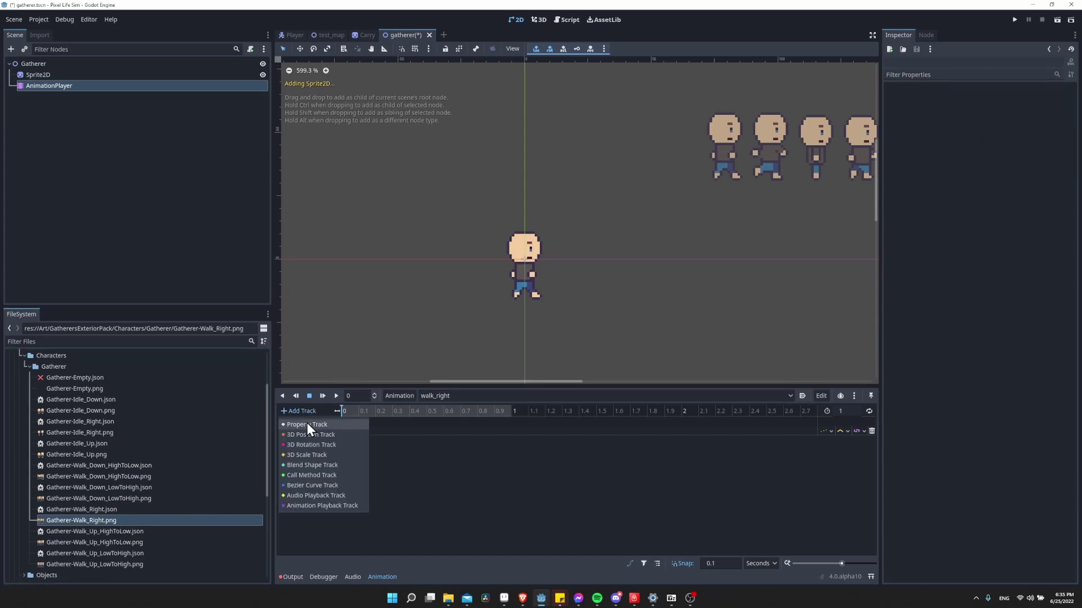
{"action": "left_click", "coordinate": [306, 423]}
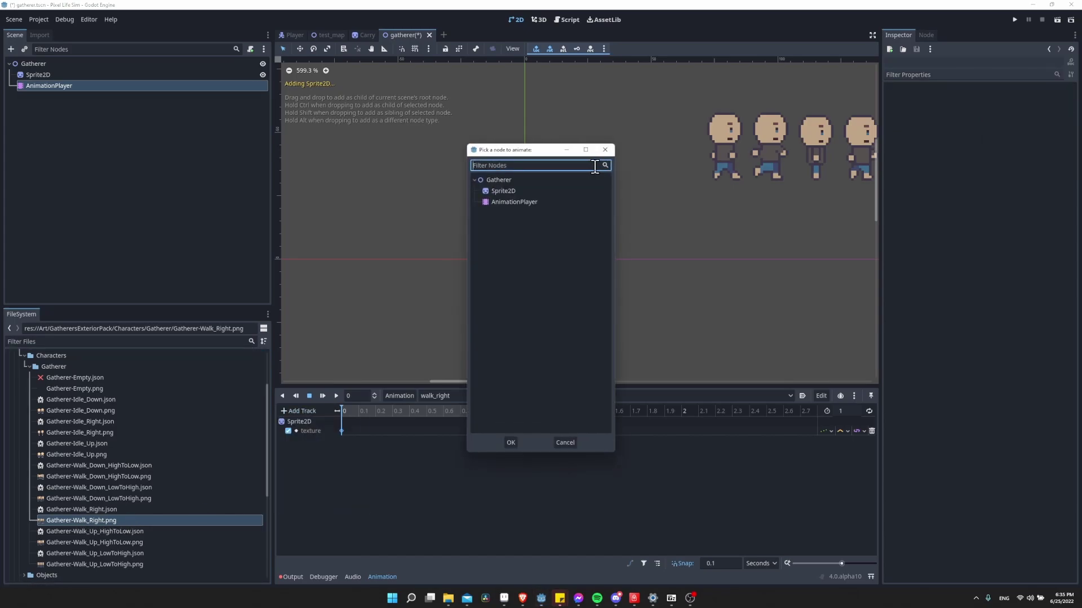
{"action": "double_click", "coordinate": [509, 191]}
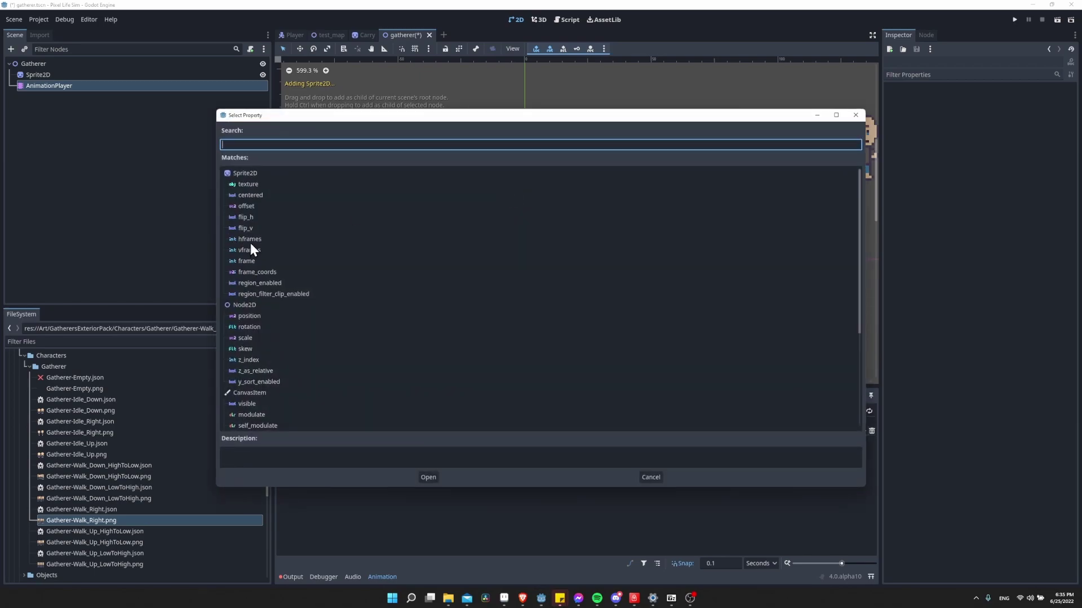
{"action": "double_click", "coordinate": [251, 261]}
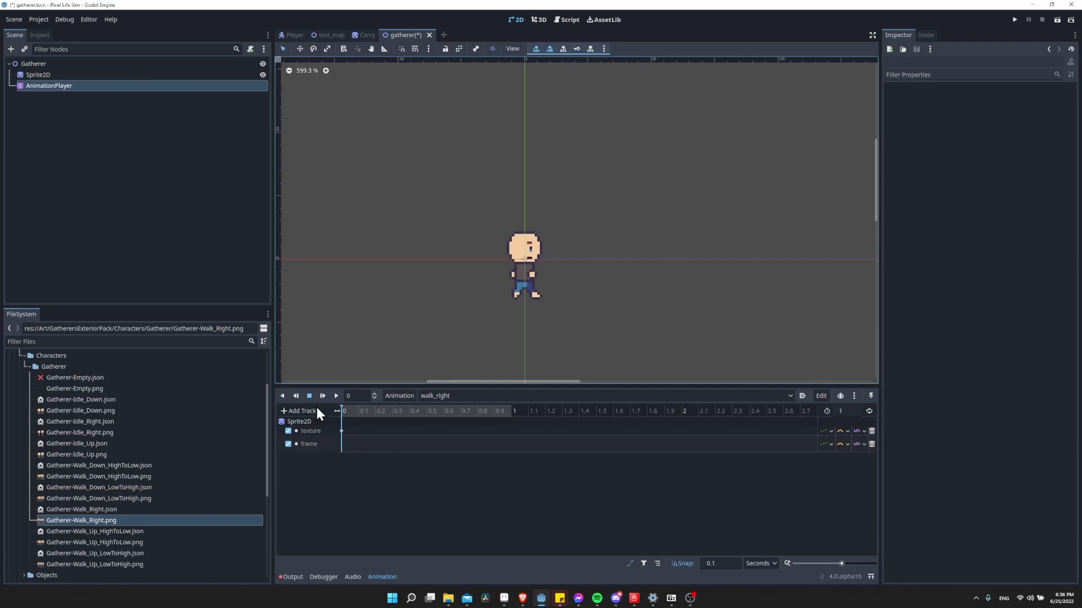
With Sprite2D selected, key frame 0 at time 0 and frame 1 at 0.1 s, using a 0.1 s snap step.
{"action": "left_click", "coordinate": [107, 74]}
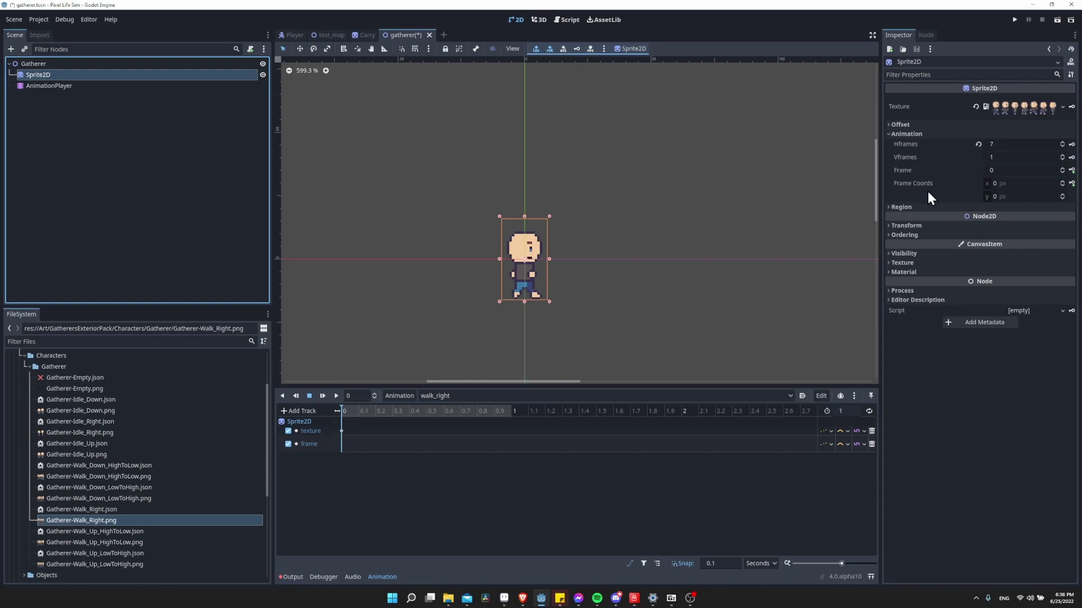
{"action": "left_click", "coordinate": [1071, 170]}
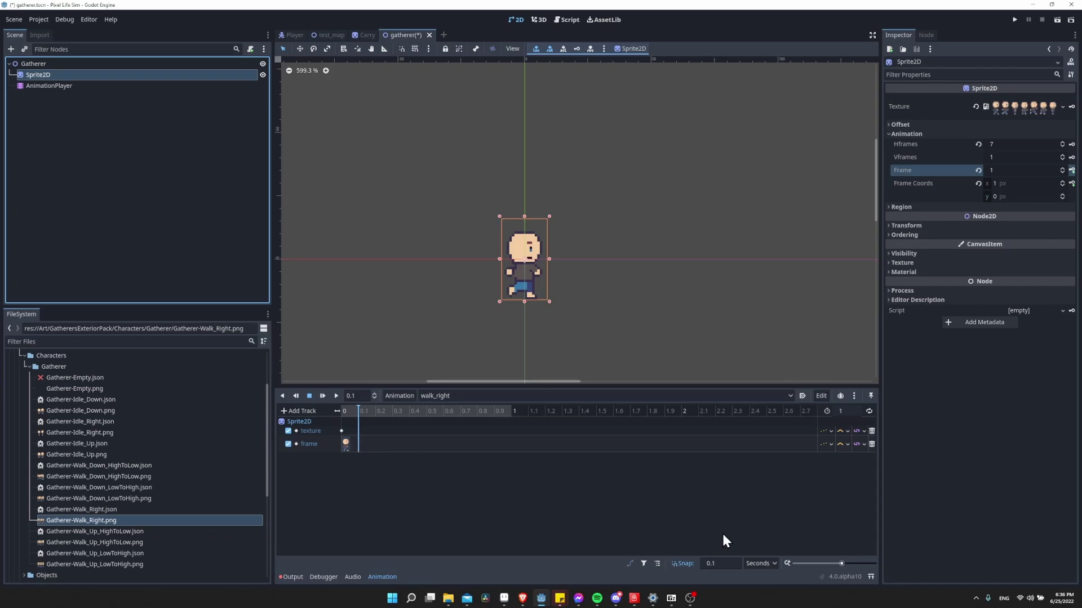
{"action": "left_click", "coordinate": [720, 563]}
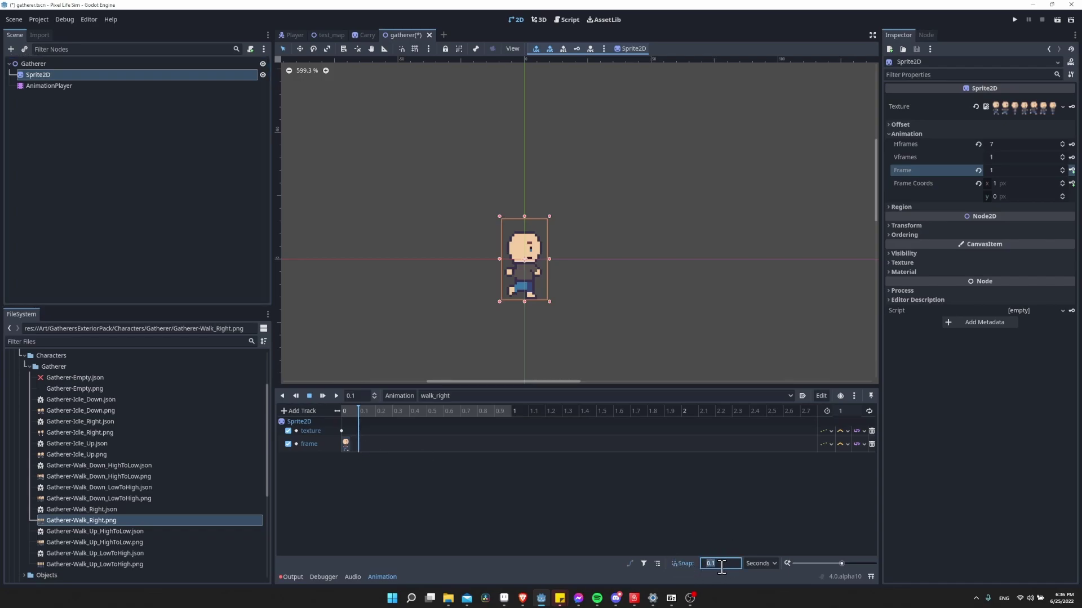
{"action": "left_click", "coordinate": [722, 563]}
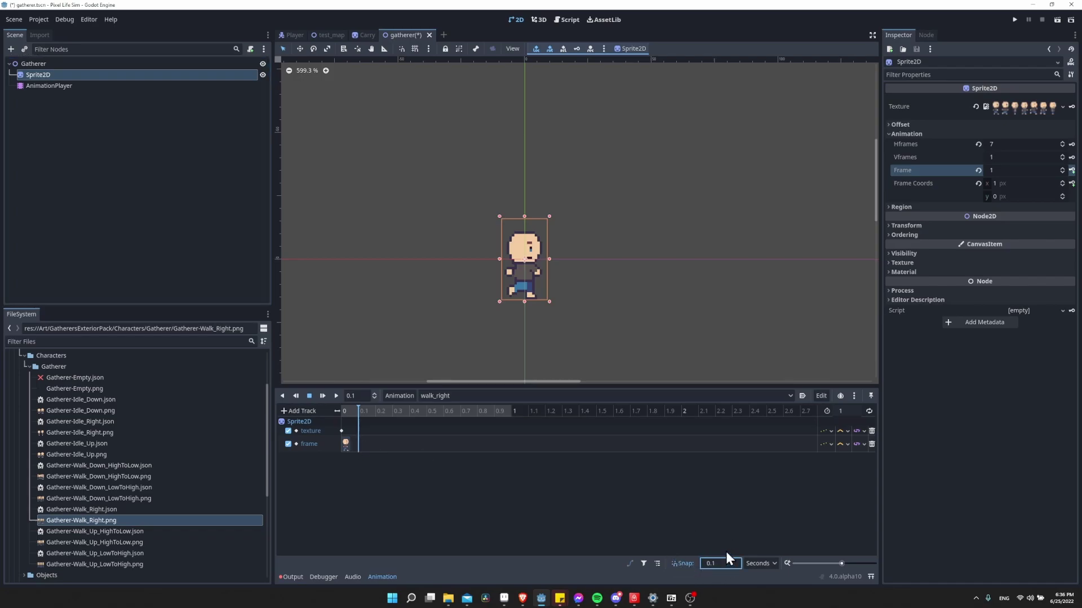
{"action": "left_click", "coordinate": [1072, 170]}
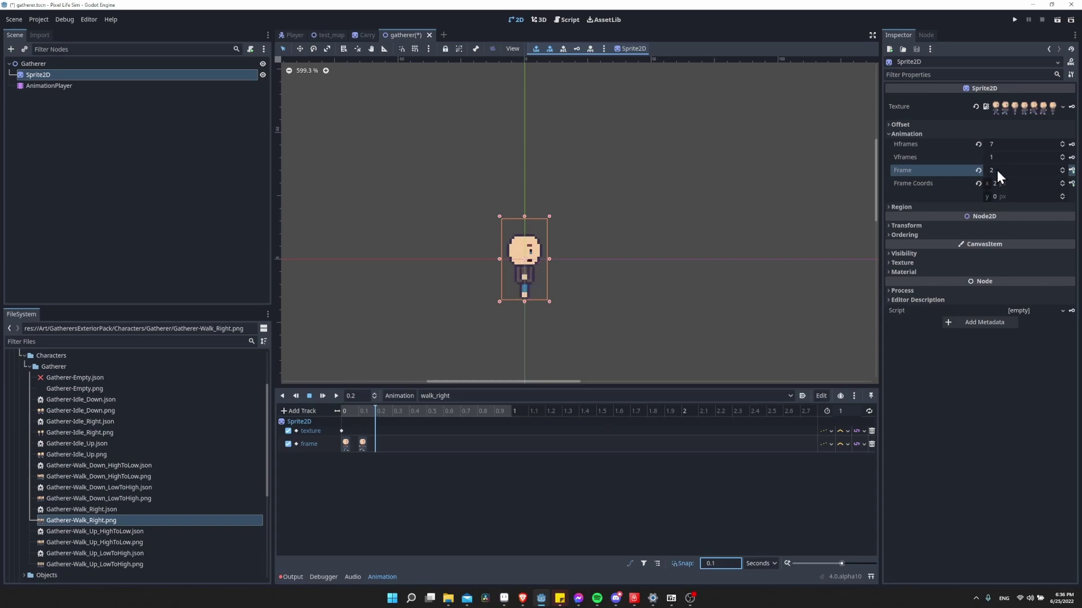
Key frames 2 through 6 on walk_right's frame track at 0.2–0.6 seconds.
{"action": "left_click", "coordinate": [1072, 170]}
{"action": "left_click", "coordinate": [1073, 170]}
{"action": "left_click", "coordinate": [1072, 170]}
{"action": "left_click", "coordinate": [1072, 171]}
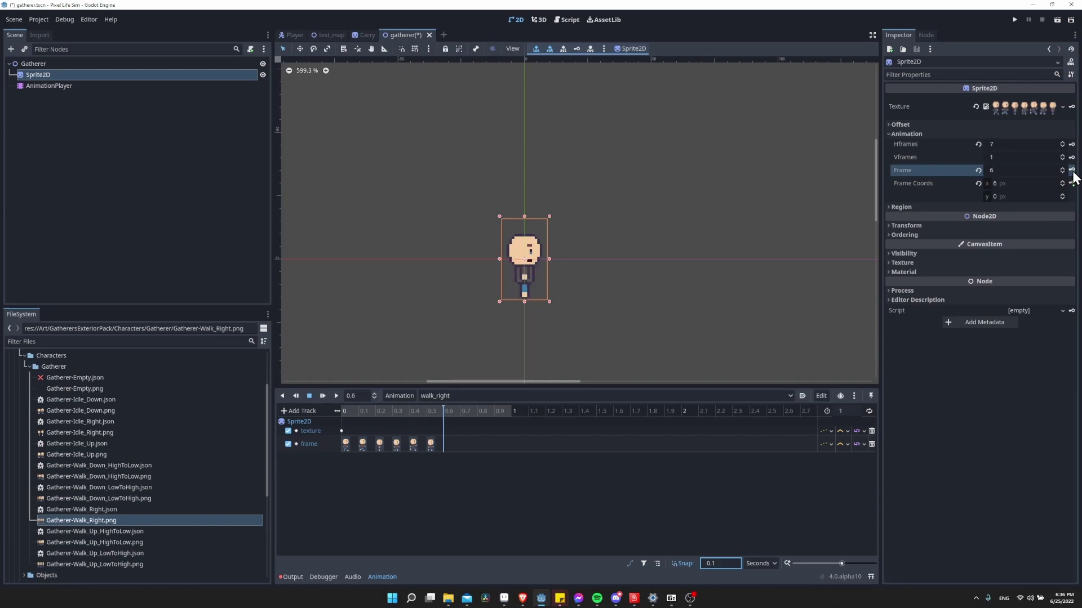
{"action": "left_click", "coordinate": [1072, 170]}
Add extra frame keys at 0.7 and 0.8 s, then select those surplus keys.
{"action": "left_click", "coordinate": [224, 176]}
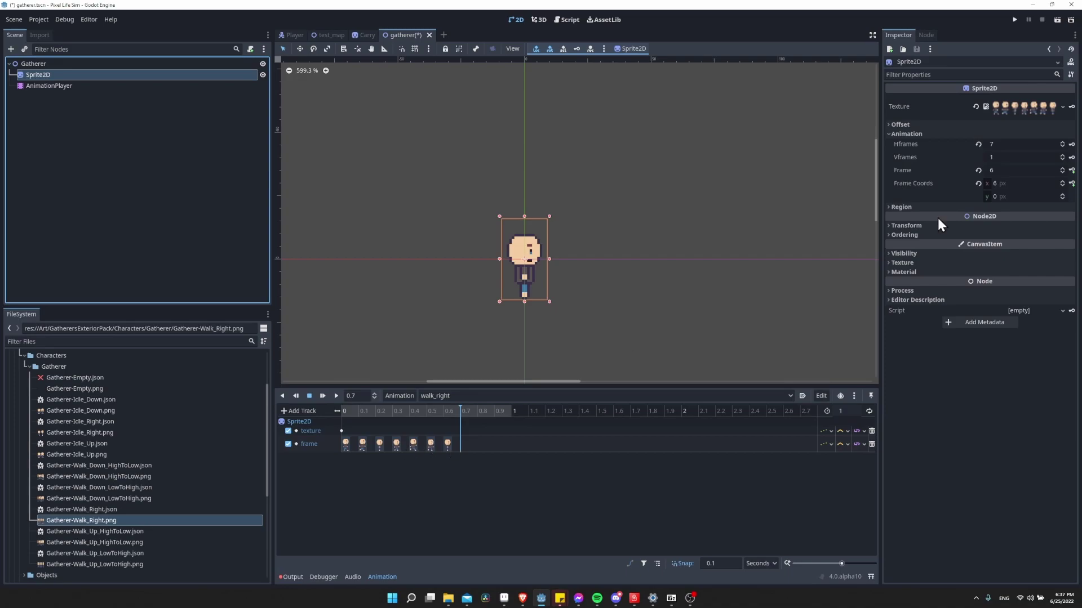
{"action": "left_click", "coordinate": [1073, 170]}
{"action": "left_click", "coordinate": [1072, 170]}
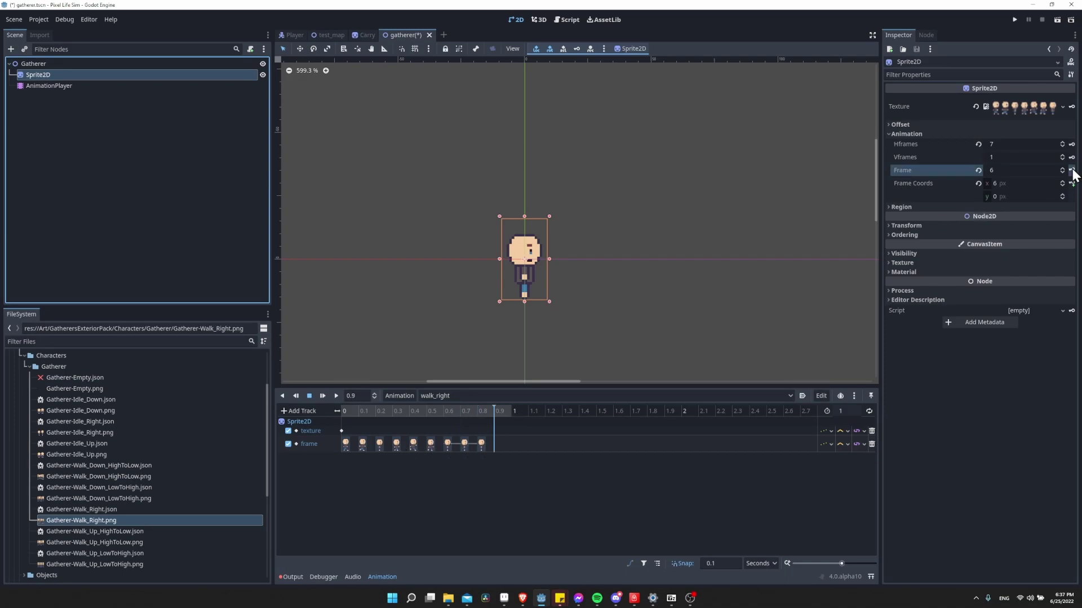
{"action": "left_click", "coordinate": [465, 443]}
Delete the surplus frame keys at 0.7 and 0.8 seconds.
{"action": "key", "text": "Delete"}
{"action": "left_click", "coordinate": [481, 442]}
{"action": "key", "text": "Delete"}
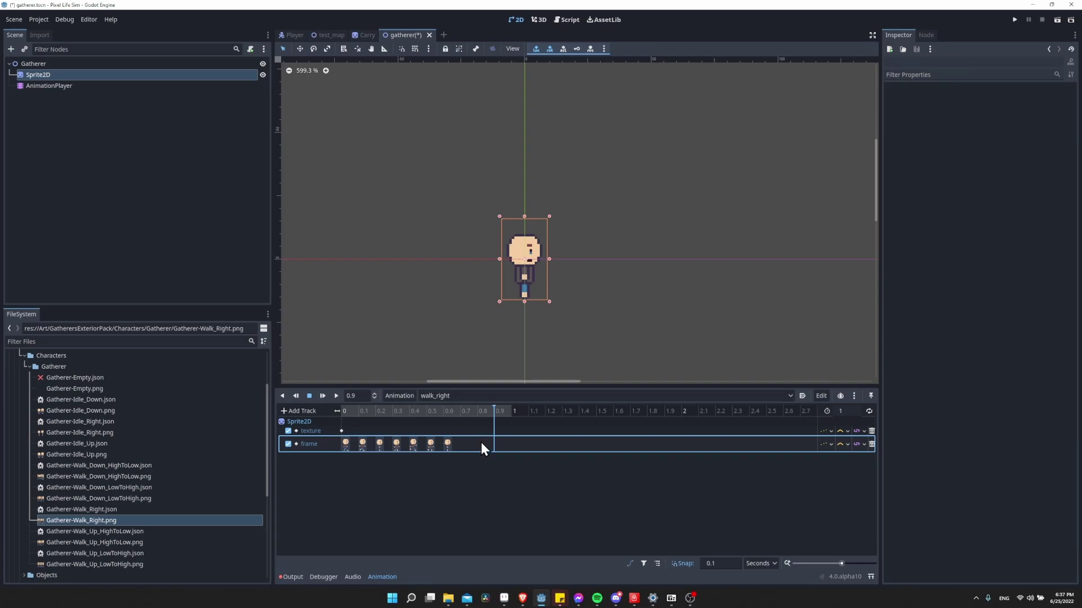
{"action": "left_click", "coordinate": [460, 444]}
Set walk_right's animation length to 0.7 seconds.
{"action": "left_click", "coordinate": [848, 411]}
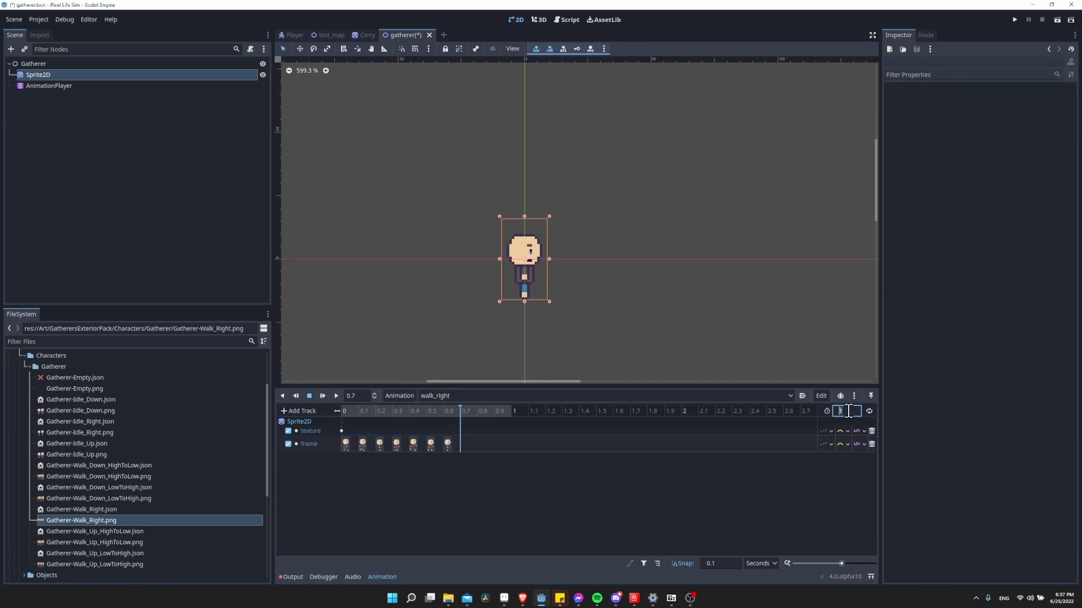
{"action": "type", "text": "0.7"}
{"action": "key", "text": "Return"}
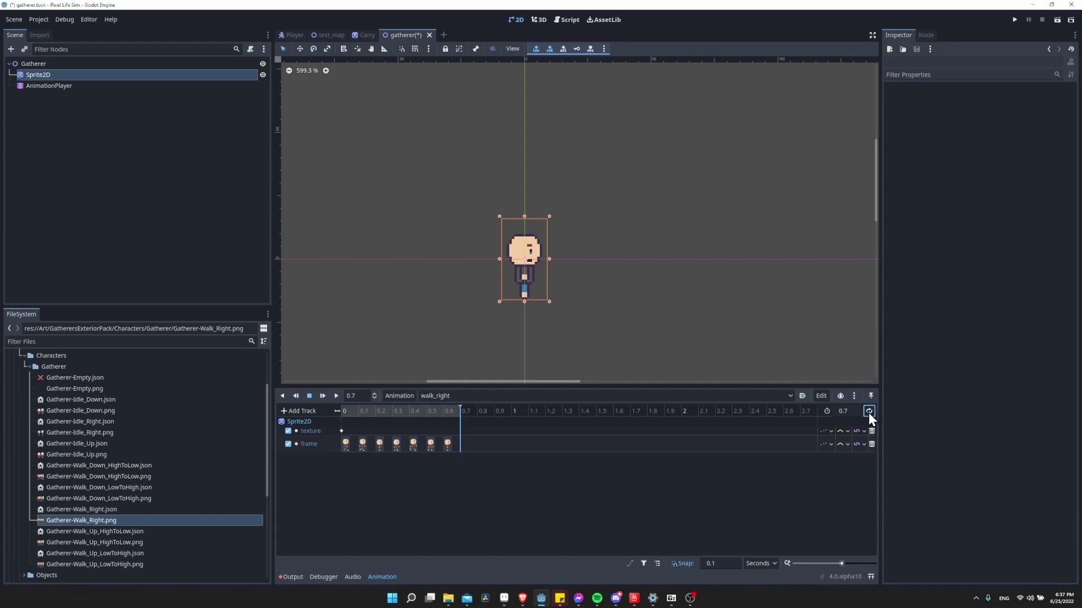
Play walk_right to preview the Gatherer's right-facing walk cycle.
{"action": "left_click", "coordinate": [336, 396]}
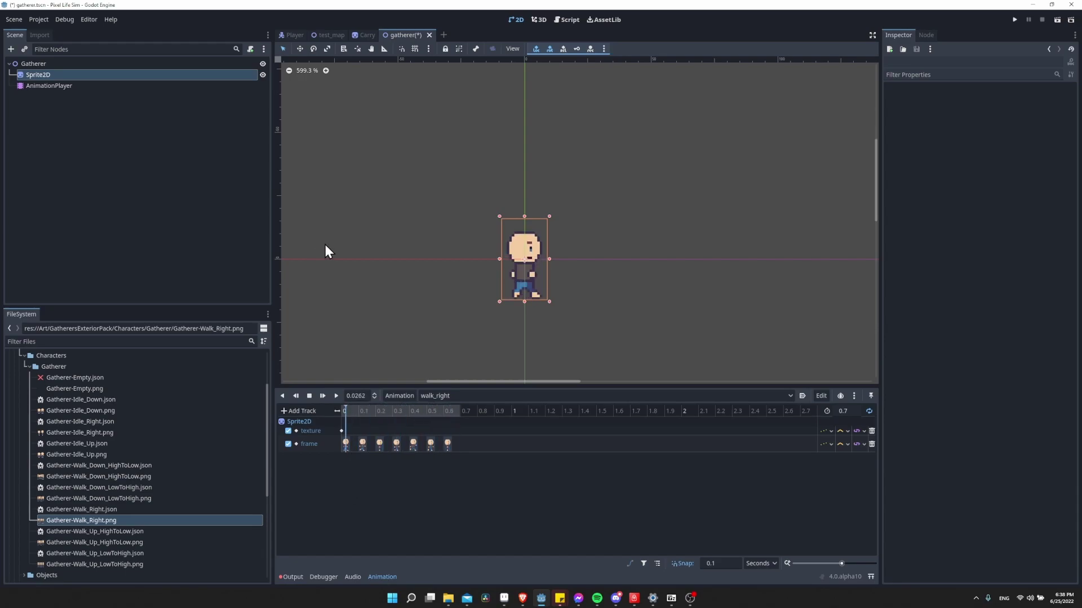
Create a new animation named walk_up_high_to_low.
{"action": "left_click", "coordinate": [401, 397]}
{"action": "left_click", "coordinate": [408, 410]}
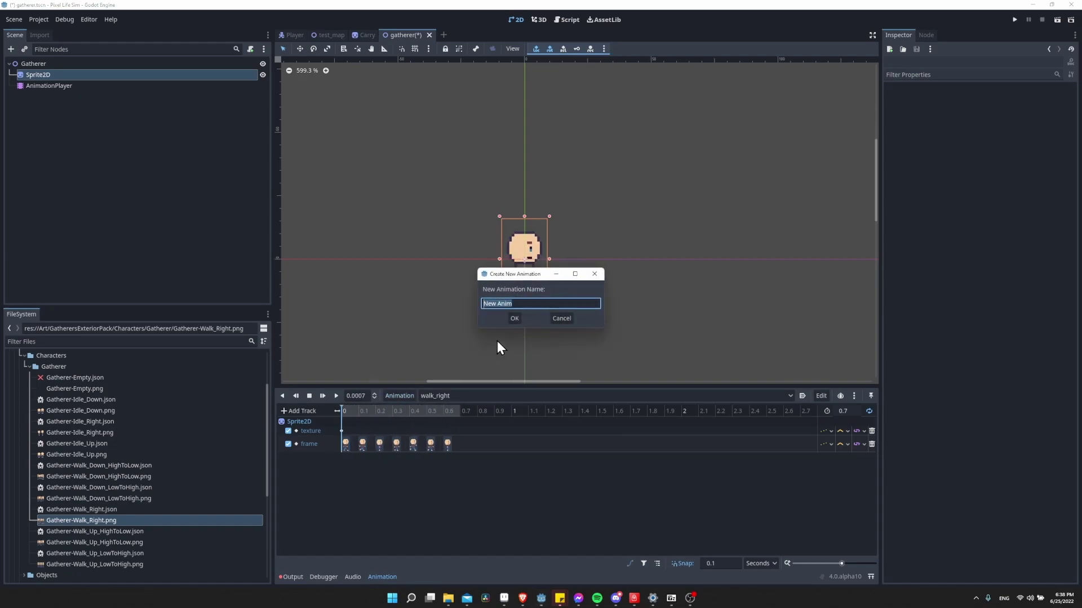
{"action": "type", "text": "walk_up_h"}
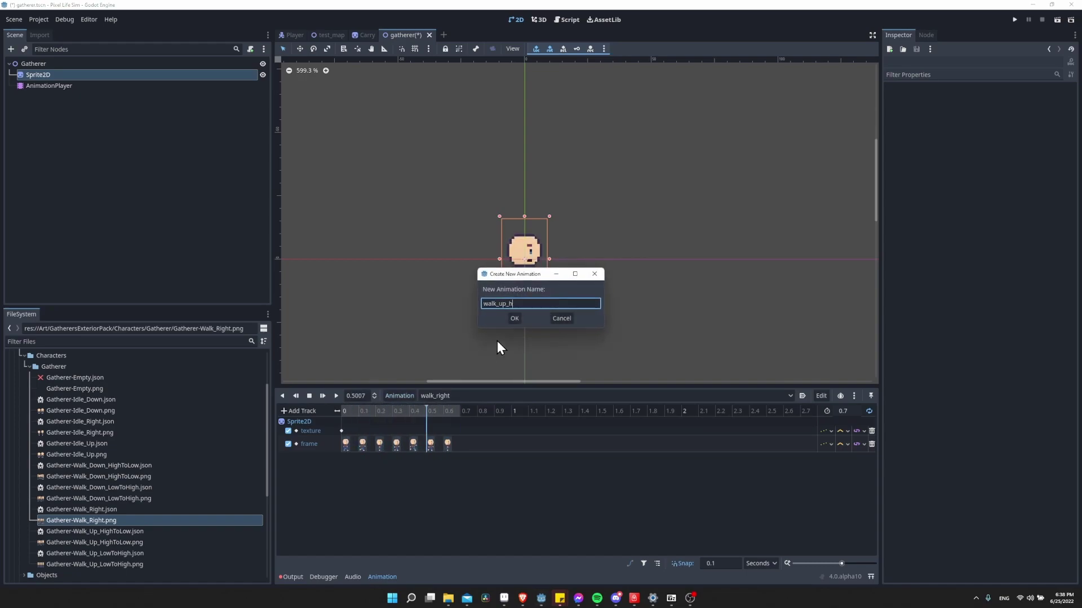
{"action": "type", "text": "igh_to_low"}
{"action": "key", "text": "Return"}
Add a Sprite2D texture track keyed at time 0 to Gatherer-Walk_Up_HighToLow.png.
{"action": "left_click", "coordinate": [299, 411]}
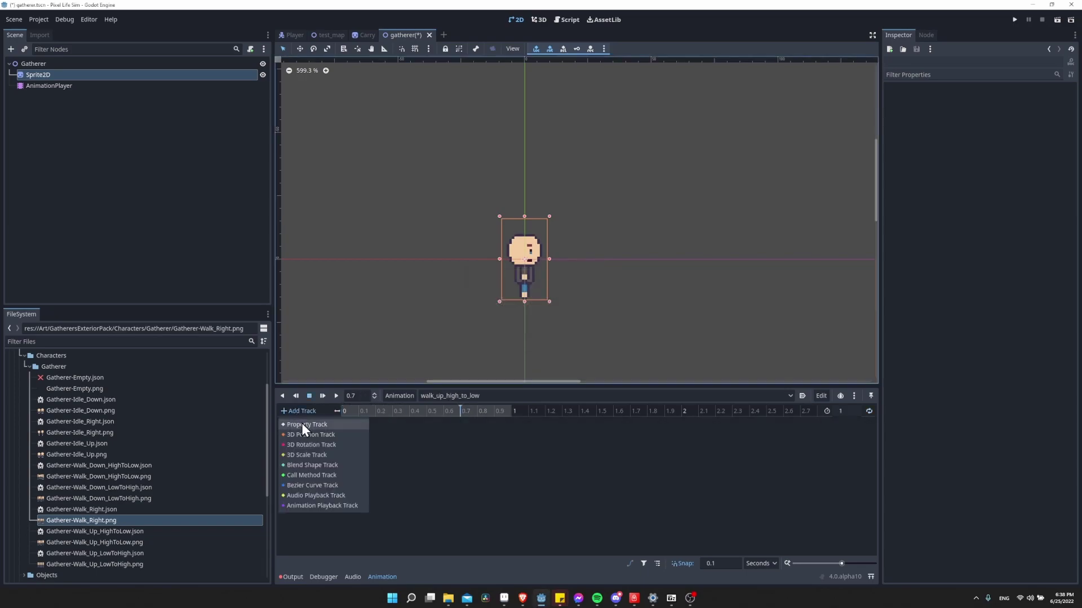
{"action": "left_click", "coordinate": [302, 425]}
{"action": "double_click", "coordinate": [504, 193]}
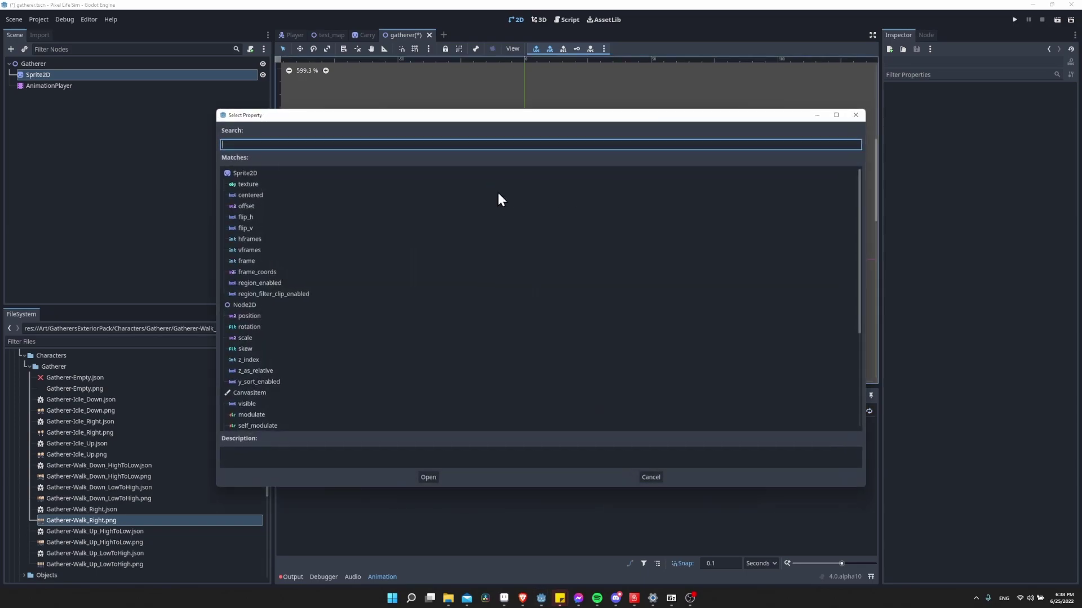
{"action": "double_click", "coordinate": [253, 184]}
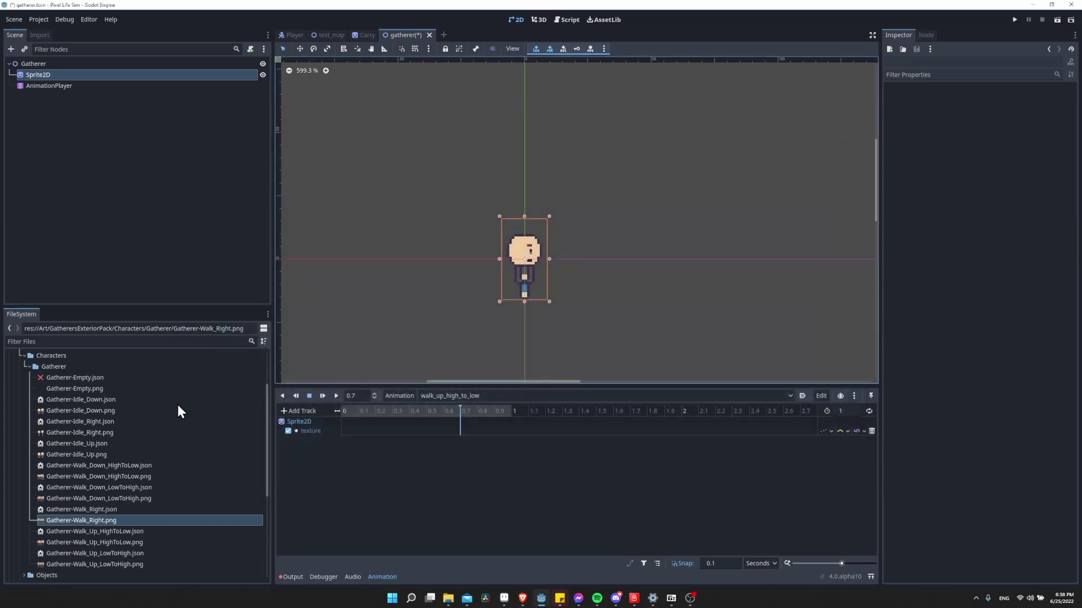
{"action": "left_click", "coordinate": [341, 431]}
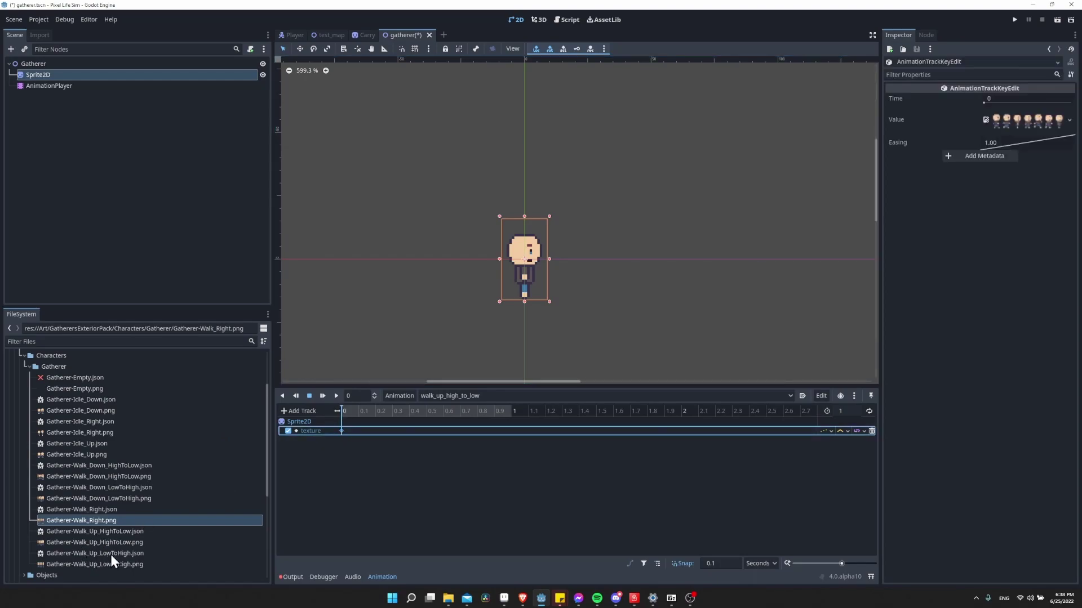
{"action": "left_click_drag", "start_coordinate": [107, 543], "coordinate": [997, 132]}
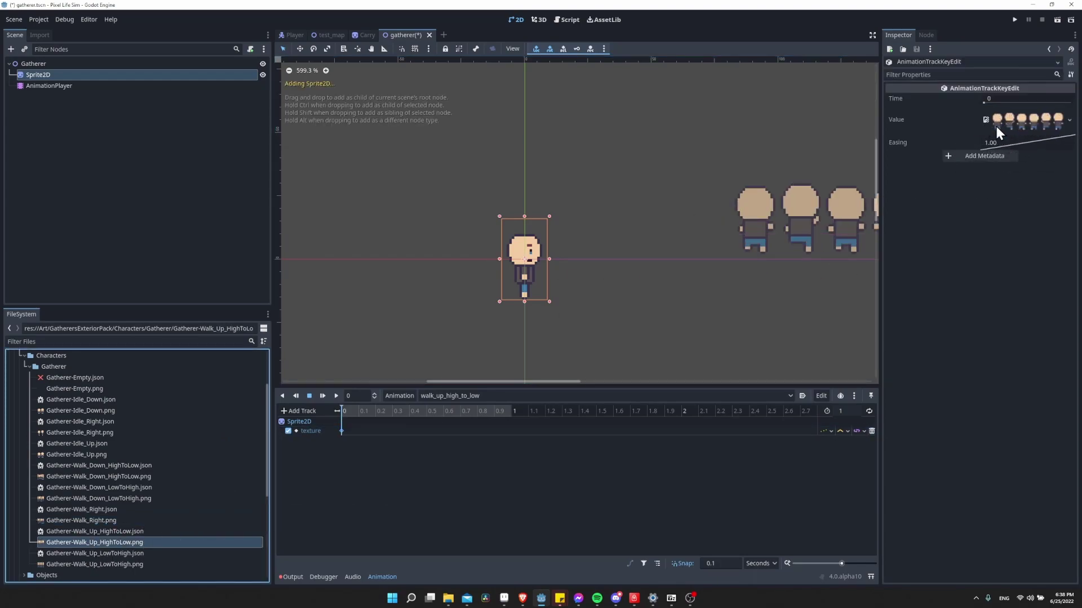
Add a Sprite2D frame track and key frames 0–5 at 0.1-second intervals.
{"action": "left_click", "coordinate": [300, 411]}
{"action": "left_click", "coordinate": [306, 422]}
{"action": "double_click", "coordinate": [492, 191]}
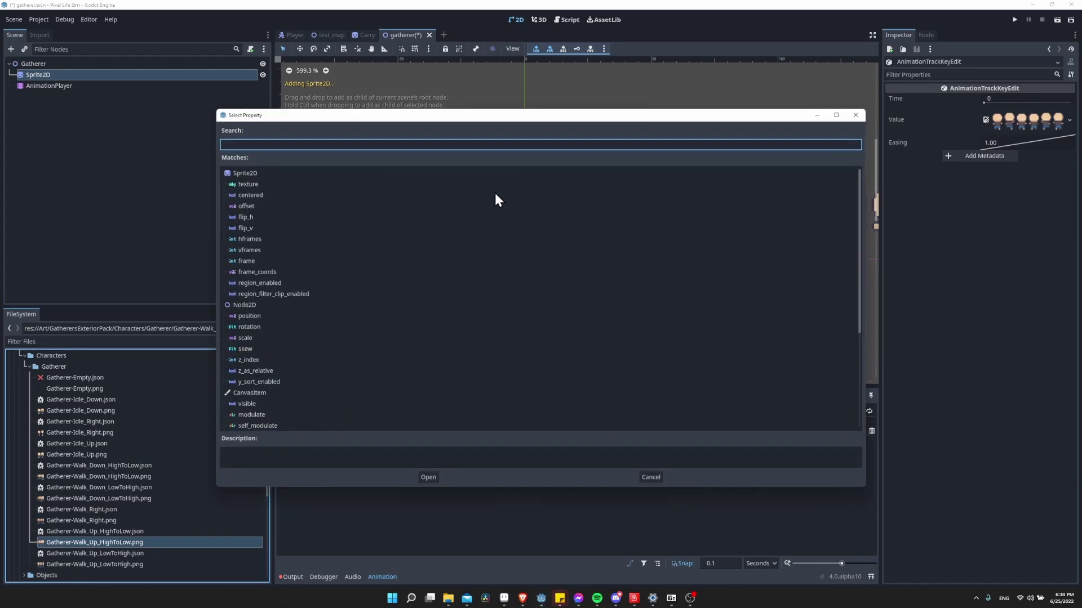
{"action": "double_click", "coordinate": [248, 261]}
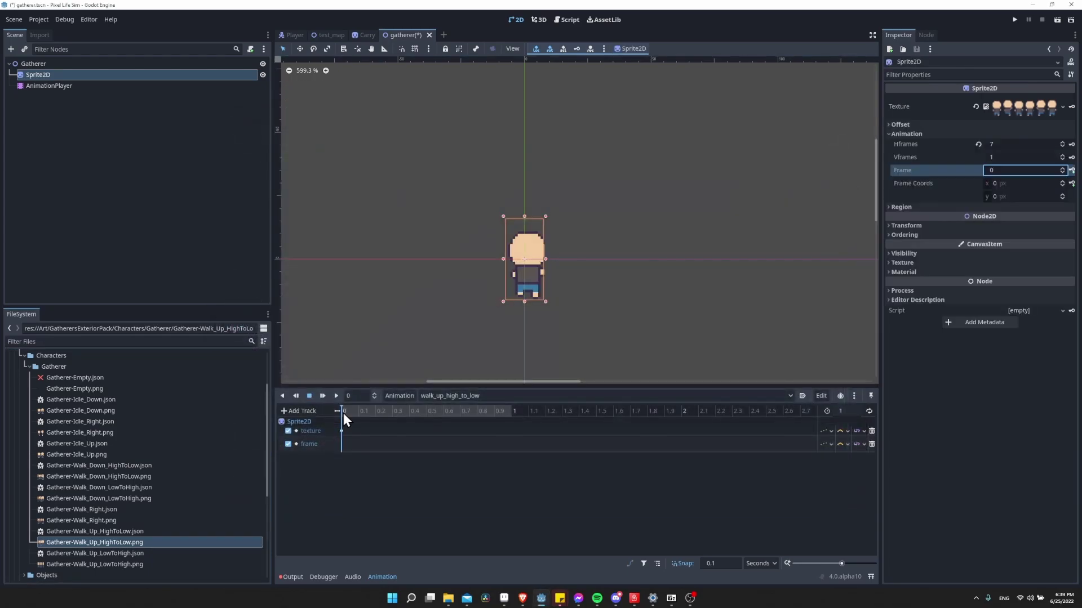
{"action": "left_click", "coordinate": [1073, 170]}
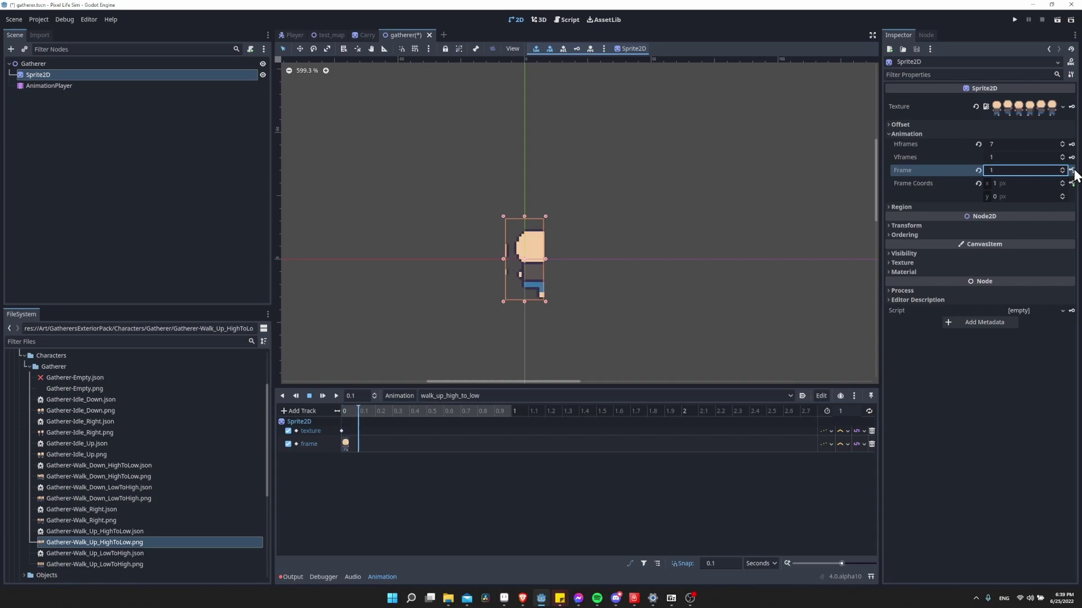
{"action": "left_click", "coordinate": [1073, 170]}
{"action": "left_click", "coordinate": [1072, 170]}
{"action": "left_click", "coordinate": [1072, 170]}
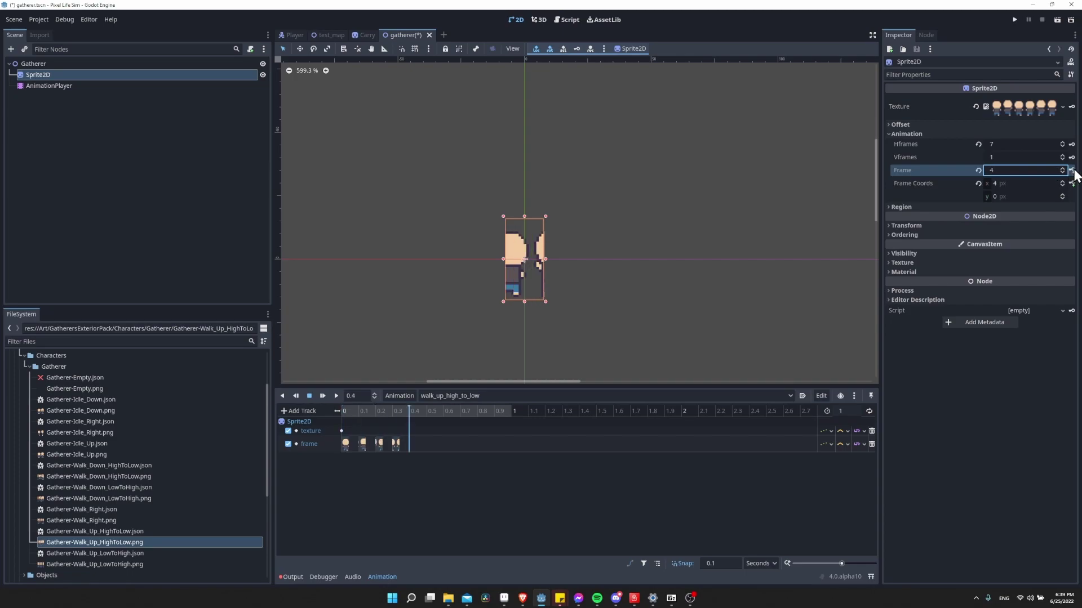
{"action": "left_click", "coordinate": [1072, 170]}
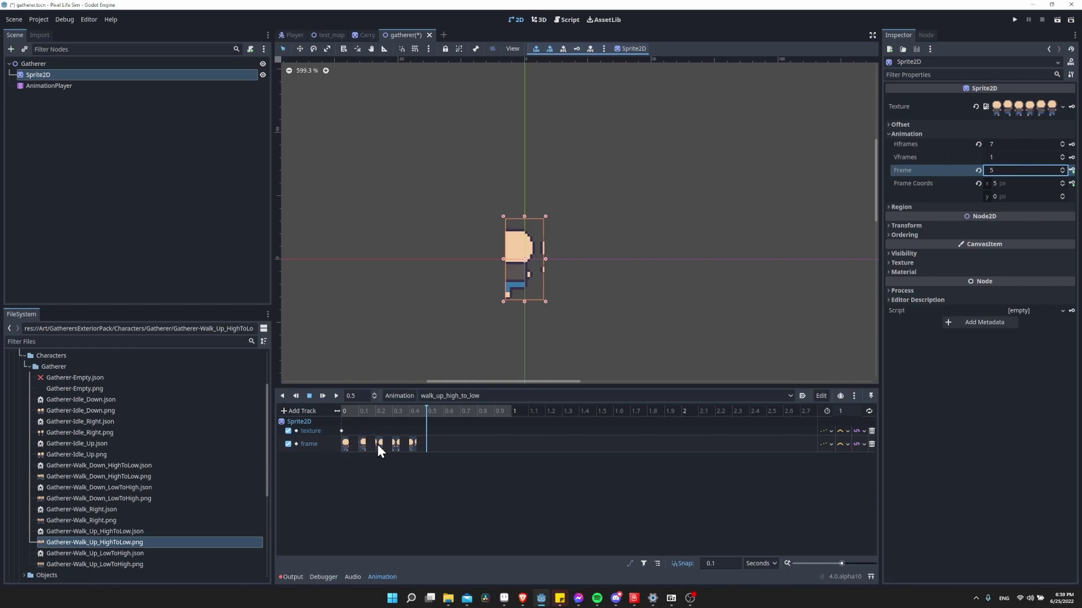
{"action": "left_click", "coordinate": [1071, 171]}
Set the walk_up_high_to_low animation length to 0.6 seconds.
{"action": "left_click", "coordinate": [844, 411]}
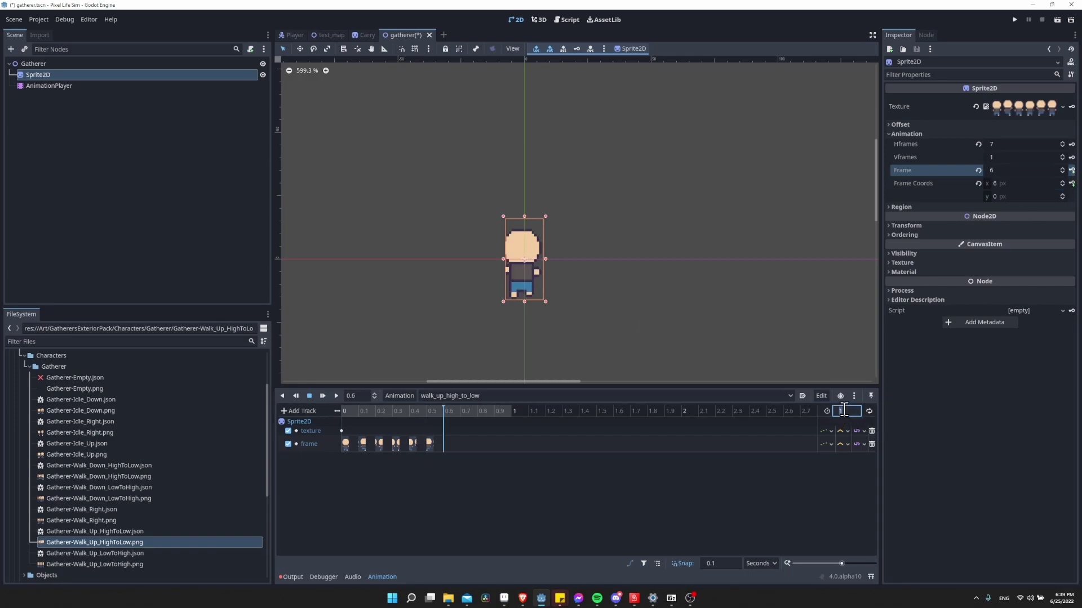
{"action": "type", "text": "0.6"}
{"action": "key", "text": "Return"}
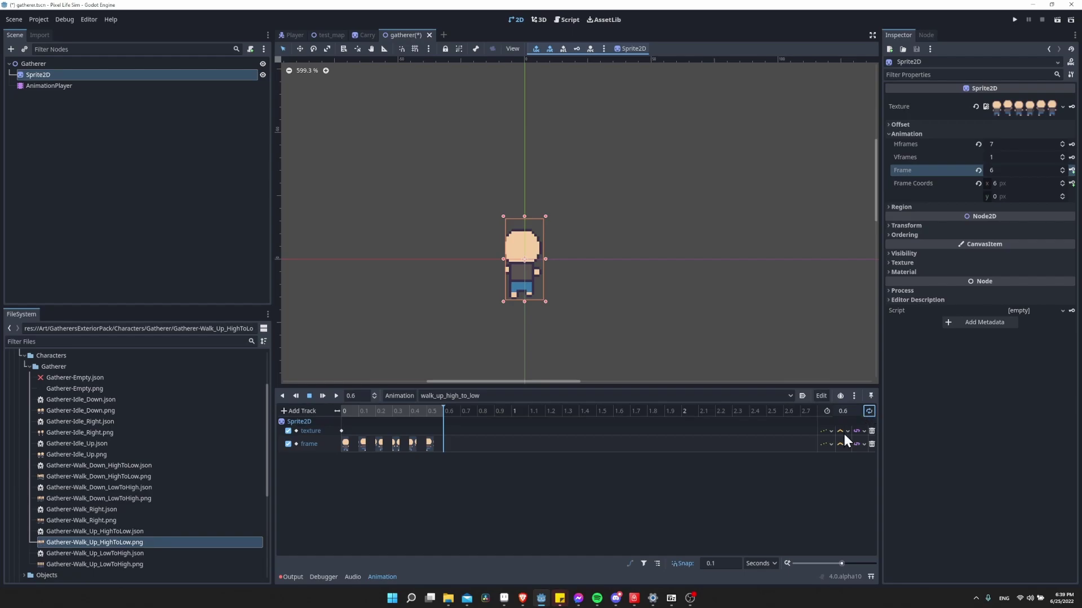
Rewind to the start and add a Sprite2D hframes property track.
{"action": "left_click", "coordinate": [345, 412]}
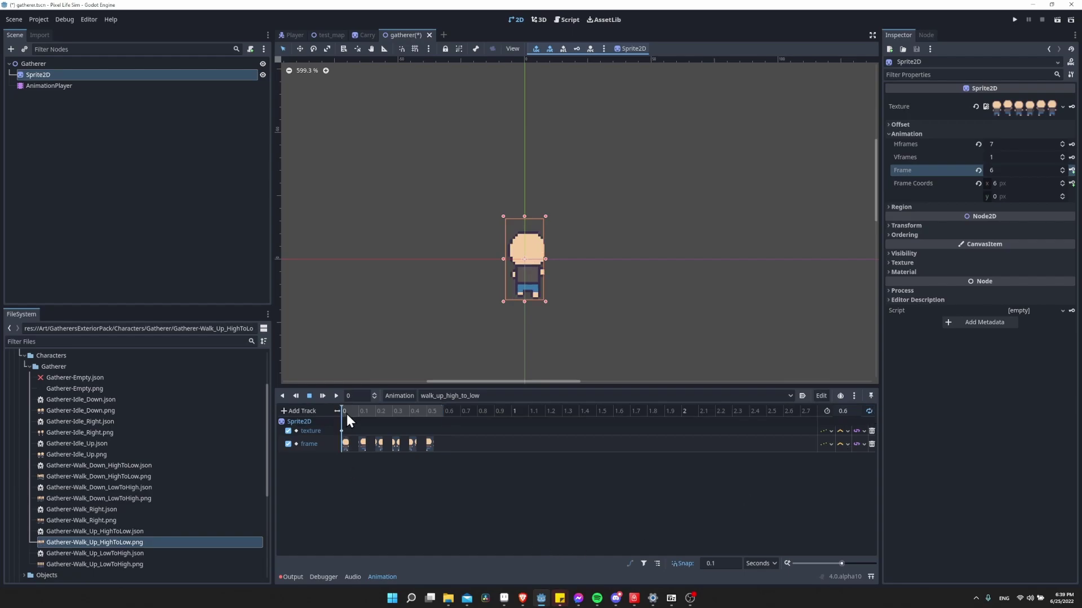
{"action": "left_click", "coordinate": [304, 411]}
{"action": "left_click", "coordinate": [311, 422]}
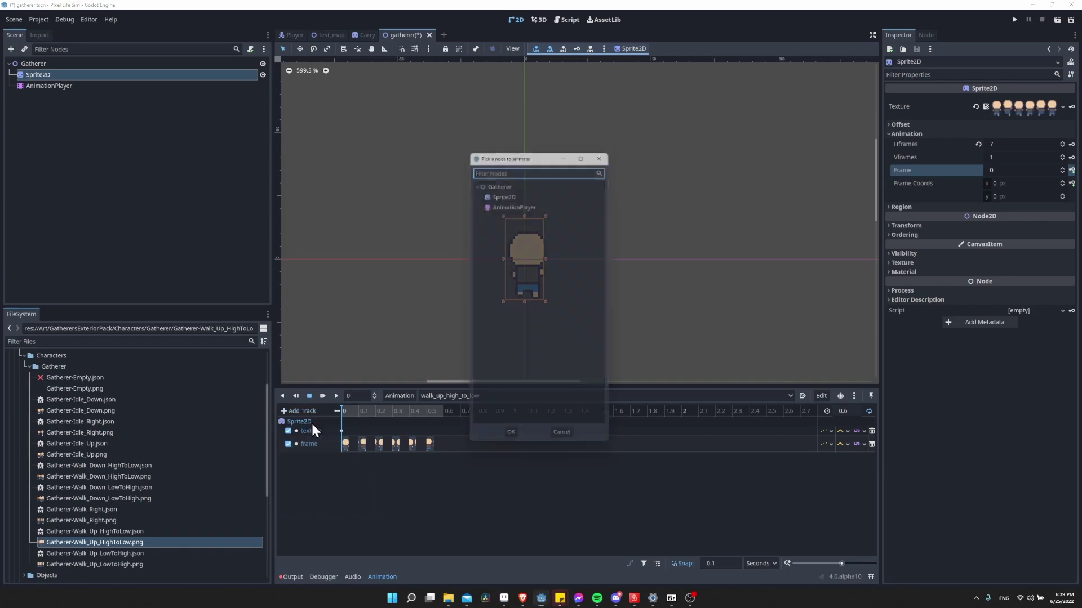
{"action": "double_click", "coordinate": [506, 191]}
{"action": "double_click", "coordinate": [252, 238]}
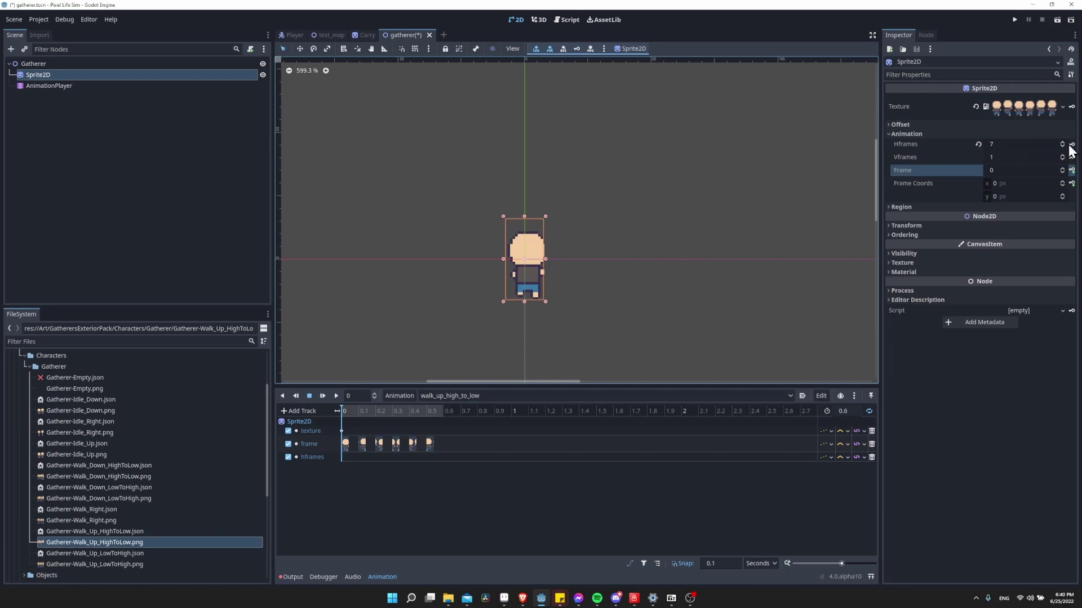
Set the sprite's Hframes to 6 and key it at time 0.
{"action": "left_click", "coordinate": [1019, 144]}
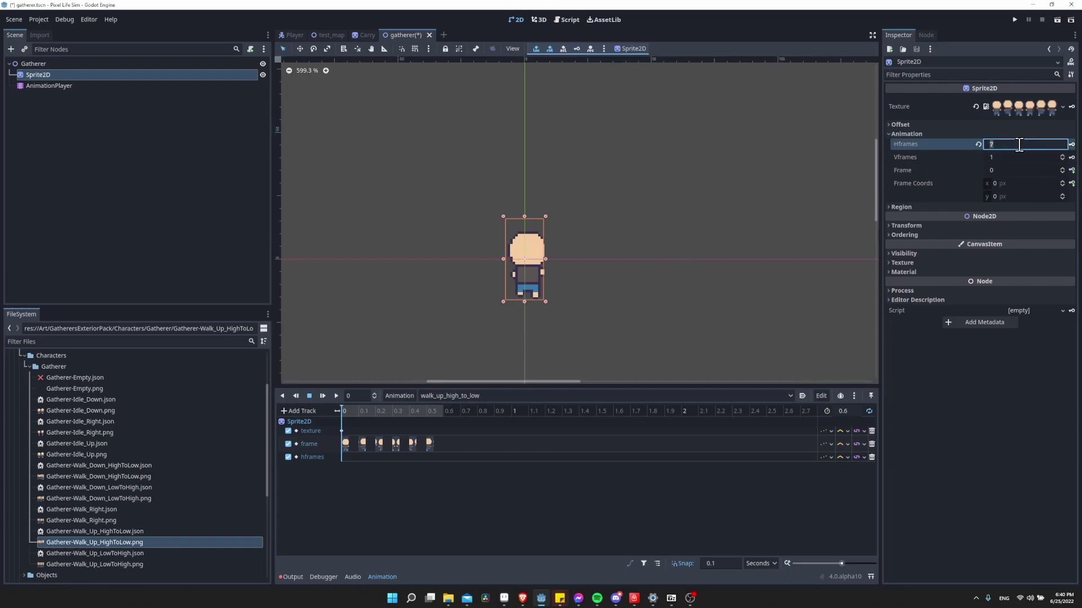
{"action": "type", "text": "6"}
{"action": "key", "text": "Return"}
{"action": "left_click", "coordinate": [1071, 145]}
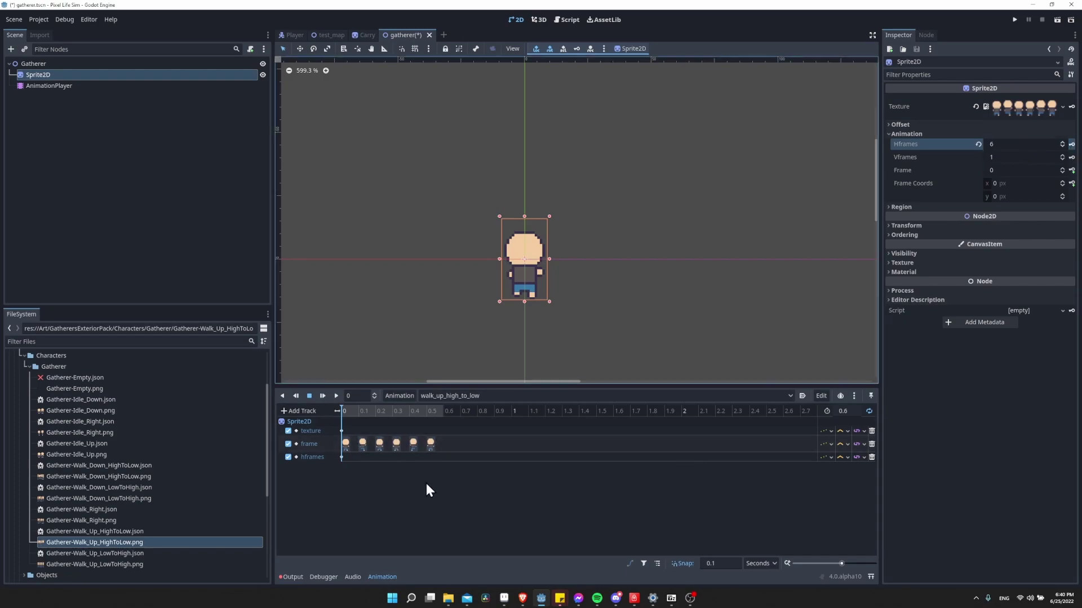
{"action": "left_click", "coordinate": [361, 445]}
{"action": "left_click", "coordinate": [315, 404]}
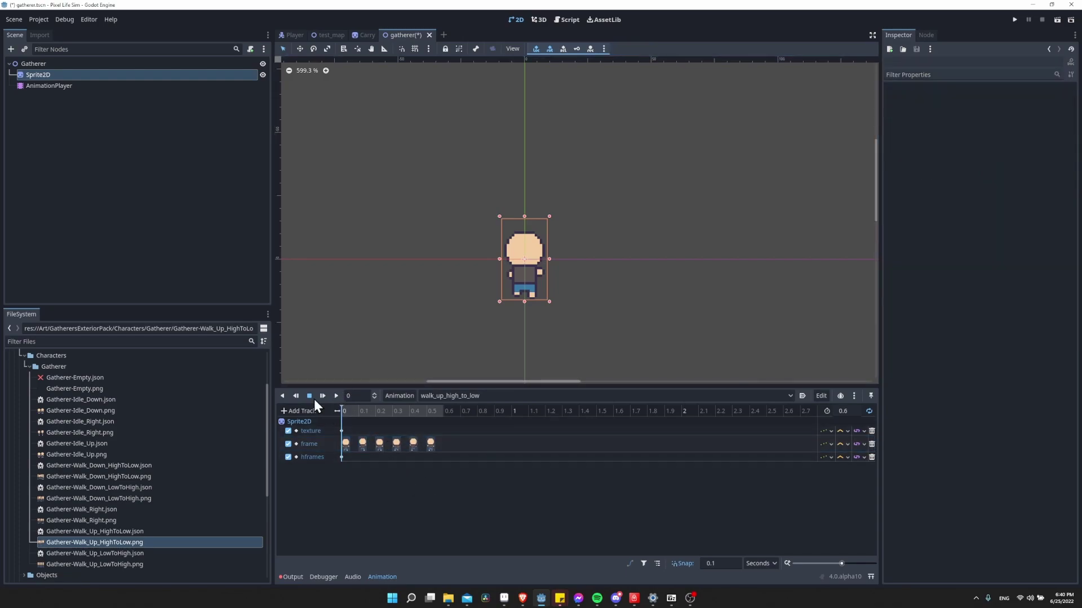
Play walk_up_high_to_low, then switch to walk_right, stop playback and rewind.
{"action": "left_click", "coordinate": [335, 397]}
{"action": "left_click", "coordinate": [451, 394]}
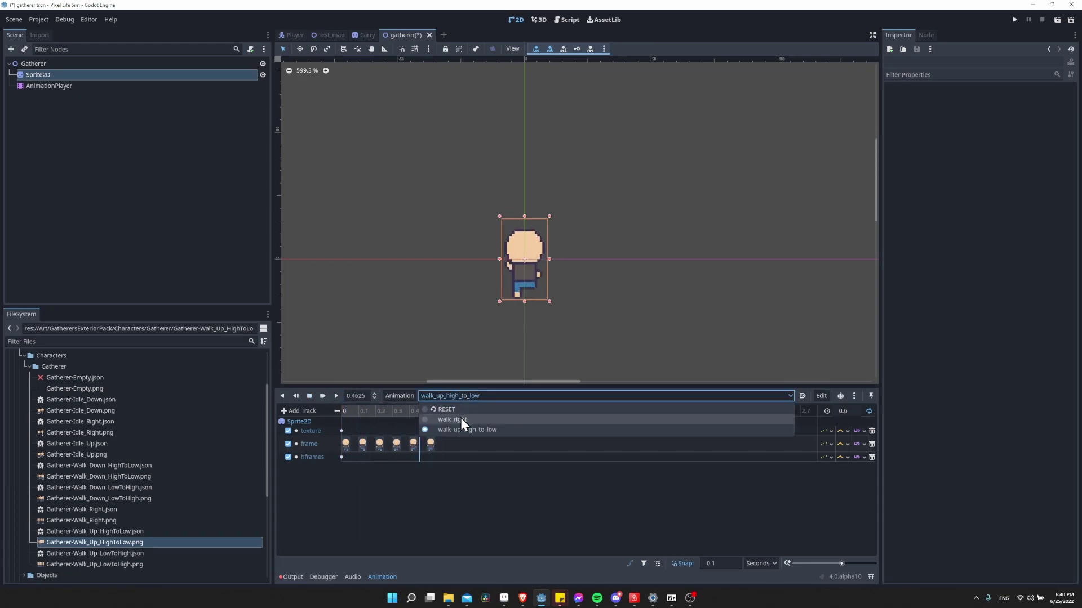
{"action": "left_click", "coordinate": [461, 418]}
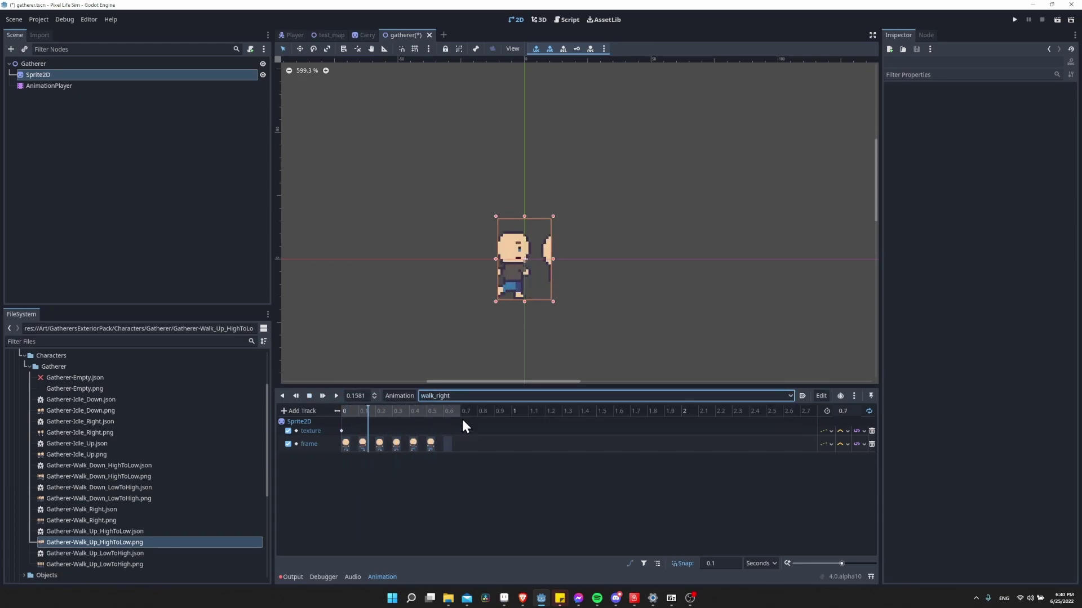
{"action": "left_click", "coordinate": [309, 395]}
{"action": "left_click_drag", "start_coordinate": [351, 410], "coordinate": [321, 412]}
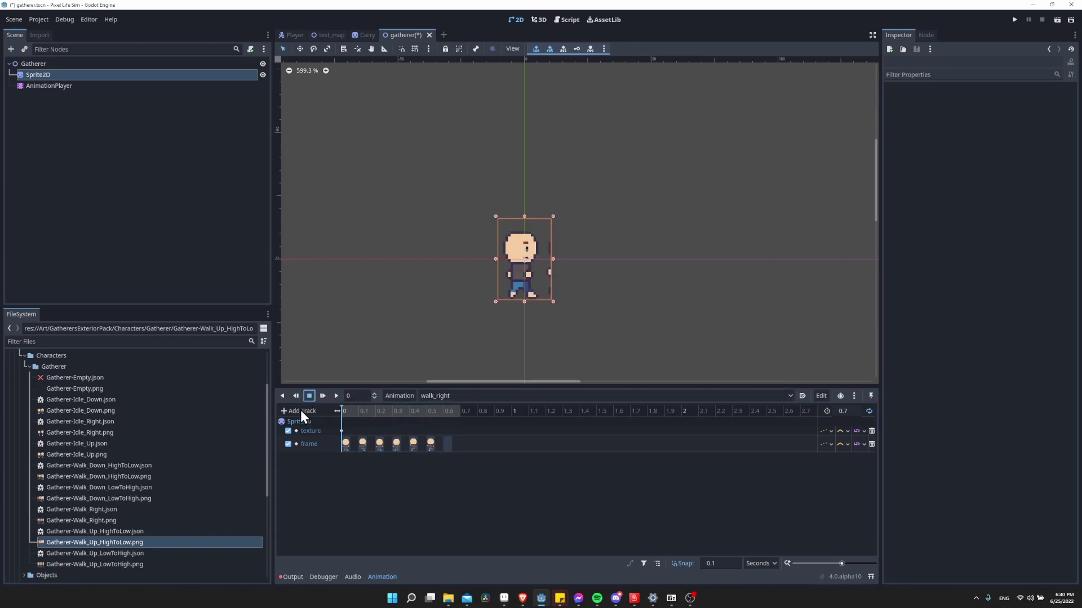
Add a Sprite2D hframes track to walk_right keyed to 7, then play it.
{"action": "left_click", "coordinate": [302, 410]}
{"action": "left_click", "coordinate": [310, 424]}
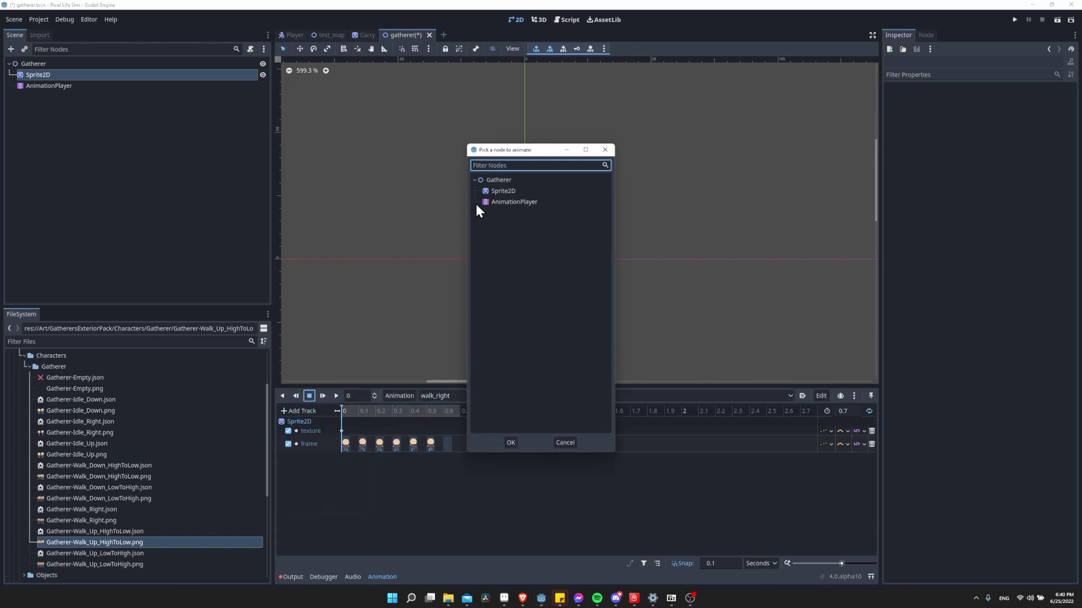
{"action": "double_click", "coordinate": [512, 188]}
{"action": "double_click", "coordinate": [270, 239]}
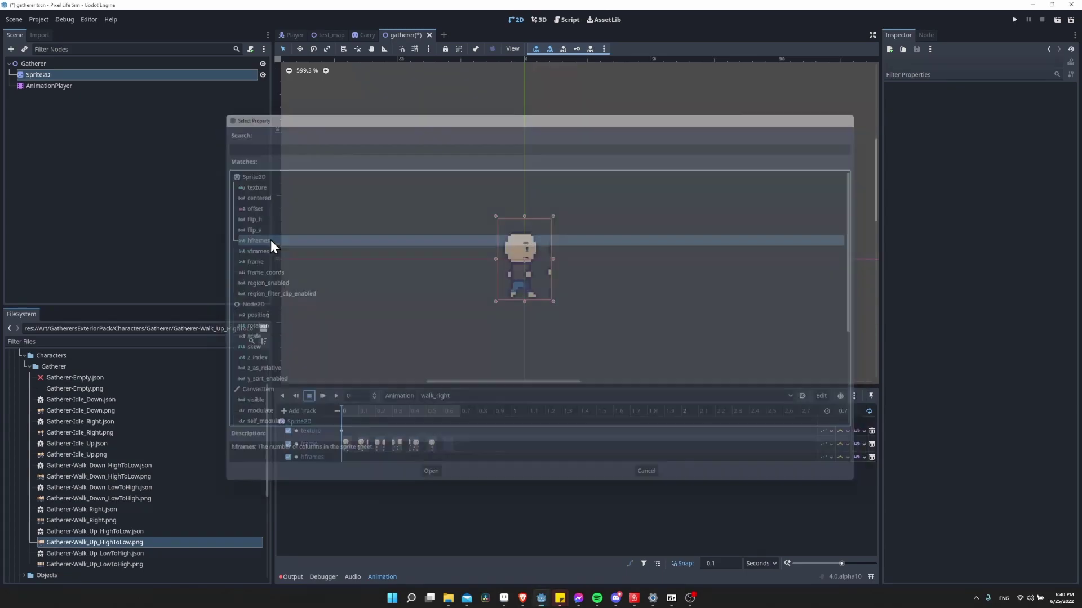
{"action": "left_click", "coordinate": [341, 457]}
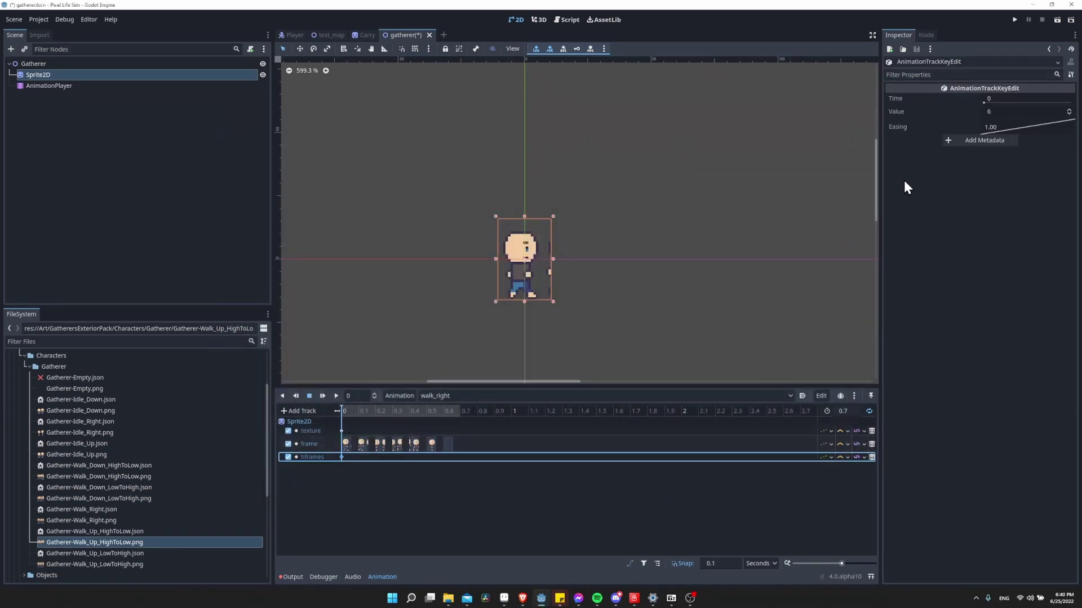
{"action": "left_click", "coordinate": [1029, 112]}
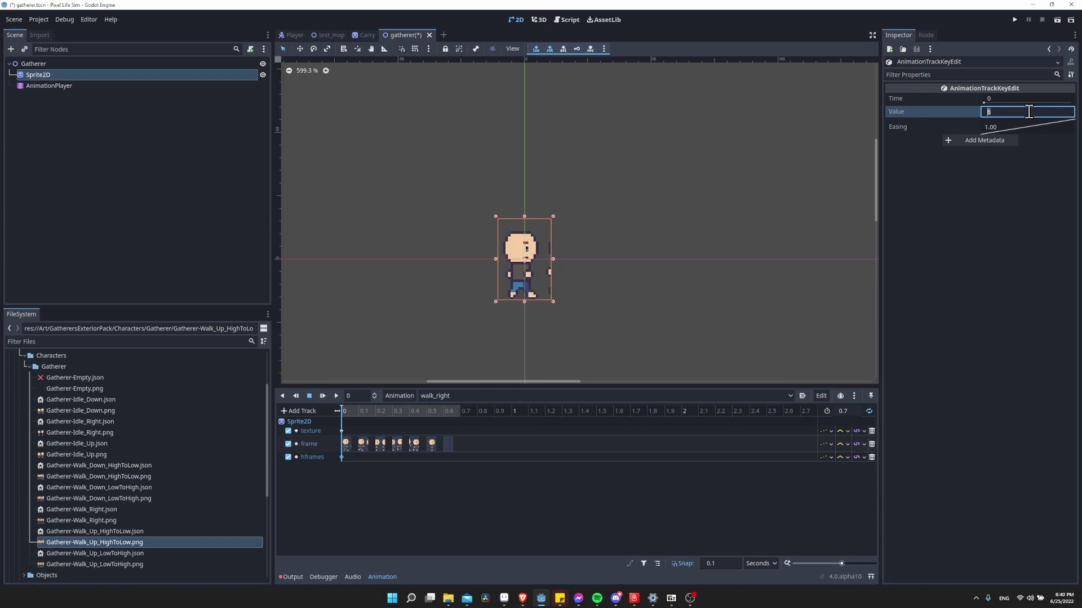
{"action": "type", "text": "7"}
{"action": "left_click", "coordinate": [336, 395]}
Switch between walk_up_high_to_low and walk_right to play each animation.
{"action": "left_click", "coordinate": [455, 395]}
{"action": "left_click", "coordinate": [455, 428]}
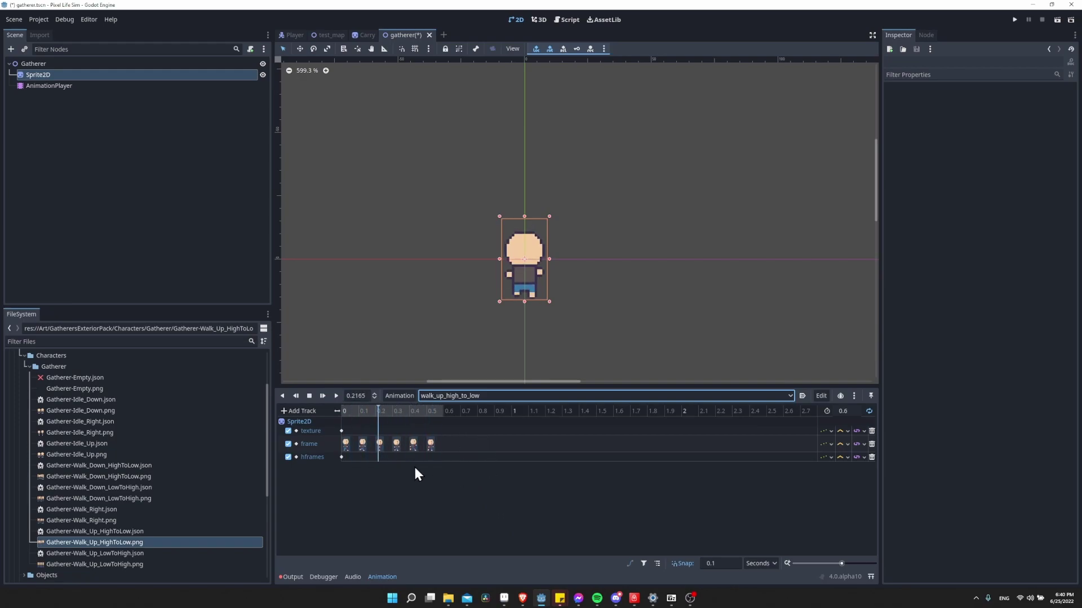
{"action": "left_click", "coordinate": [434, 397]}
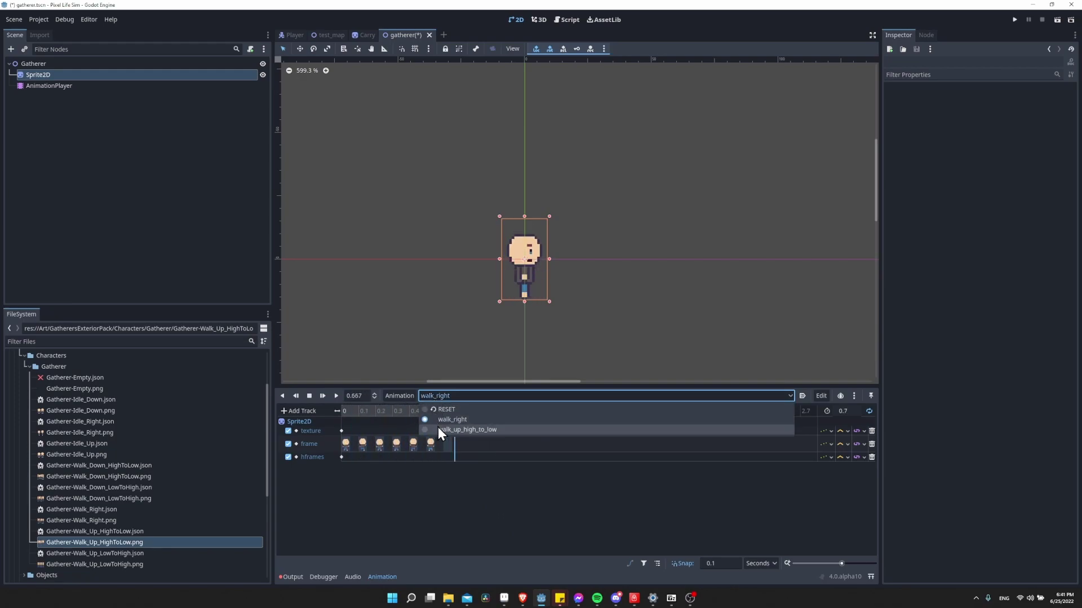
{"action": "left_click", "coordinate": [437, 427]}
{"action": "left_click", "coordinate": [435, 397]}
{"action": "left_click", "coordinate": [439, 418]}
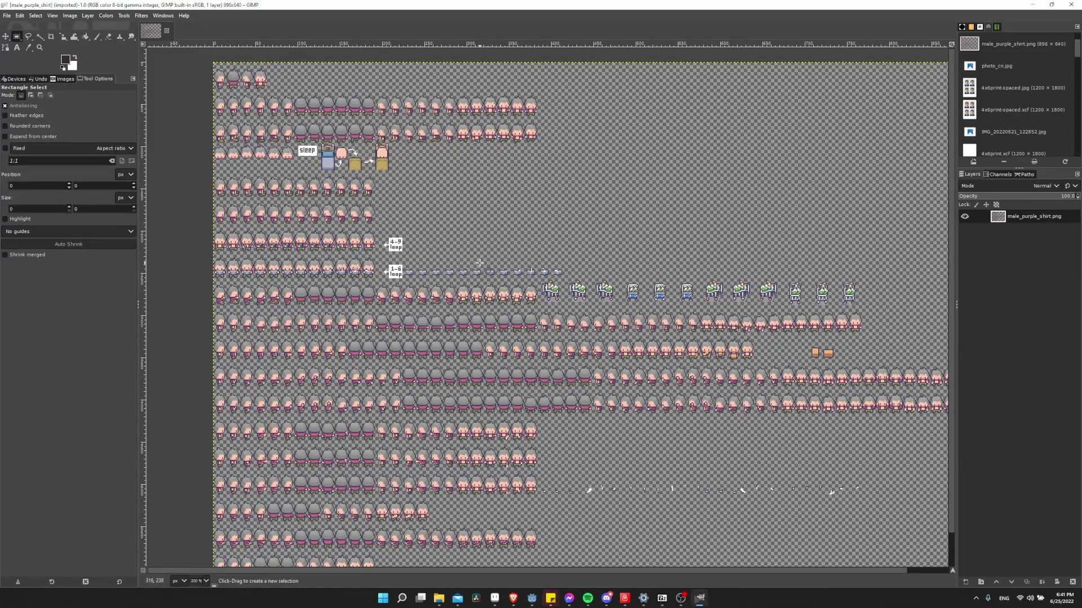
Pan across the male_purple_shirt.png sprite sheet in GIMP, then minimize GIMP.
{"action": "scroll", "coordinate": [495, 259], "scroll_direction": "right", "scroll_amount": 1}
{"action": "scroll", "coordinate": [496, 259], "scroll_direction": "down", "scroll_amount": 1}
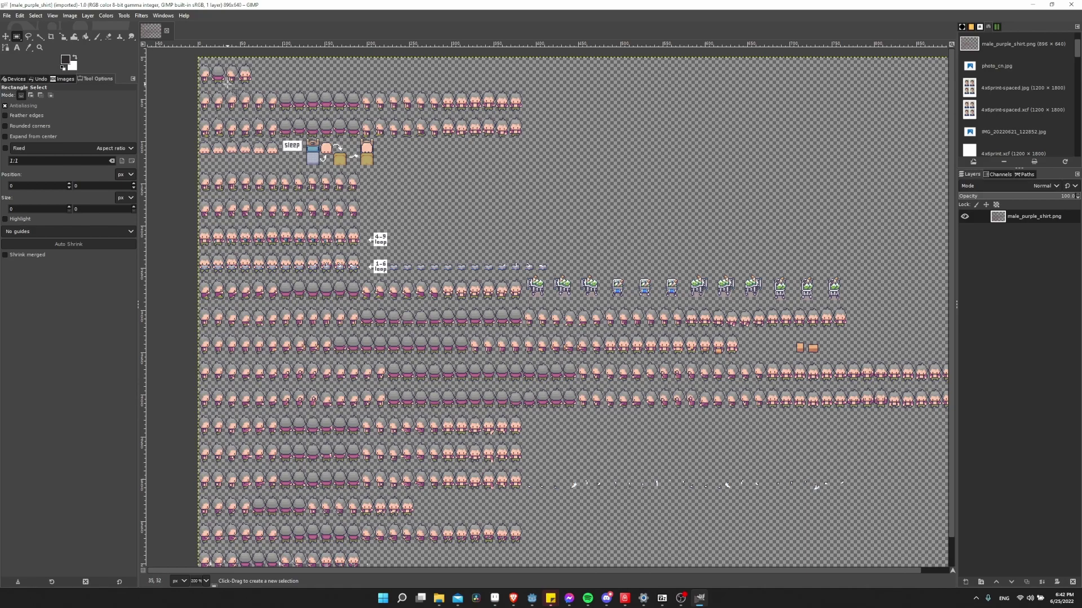
{"action": "mouse_move", "coordinate": [549, 257]}
{"action": "left_mouse_down"}
{"action": "mouse_move", "coordinate": [497, 238]}
{"action": "mouse_move", "coordinate": [565, 240]}
{"action": "mouse_move", "coordinate": [501, 243]}
{"action": "mouse_move", "coordinate": [545, 243]}
{"action": "left_mouse_up"}
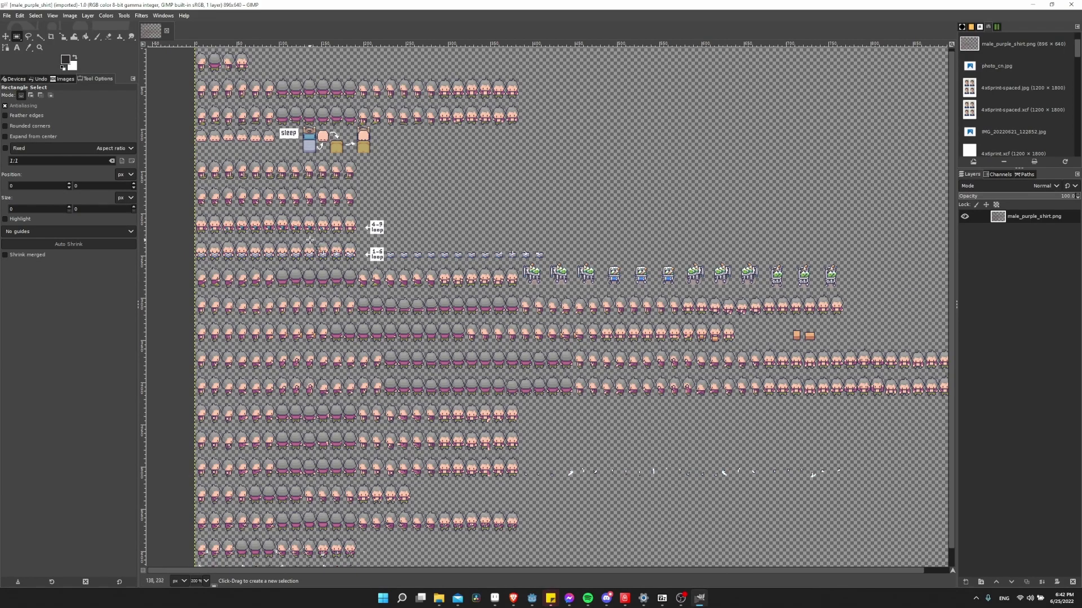
{"action": "left_click_drag", "start_coordinate": [436, 231], "coordinate": [396, 206]}
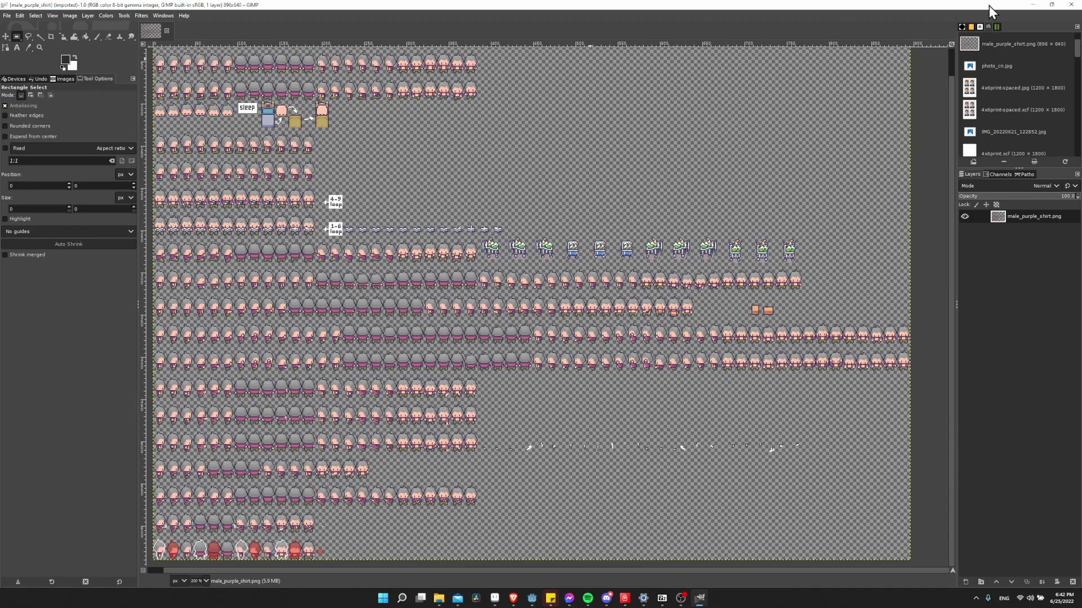
{"action": "left_click", "coordinate": [1033, 4]}
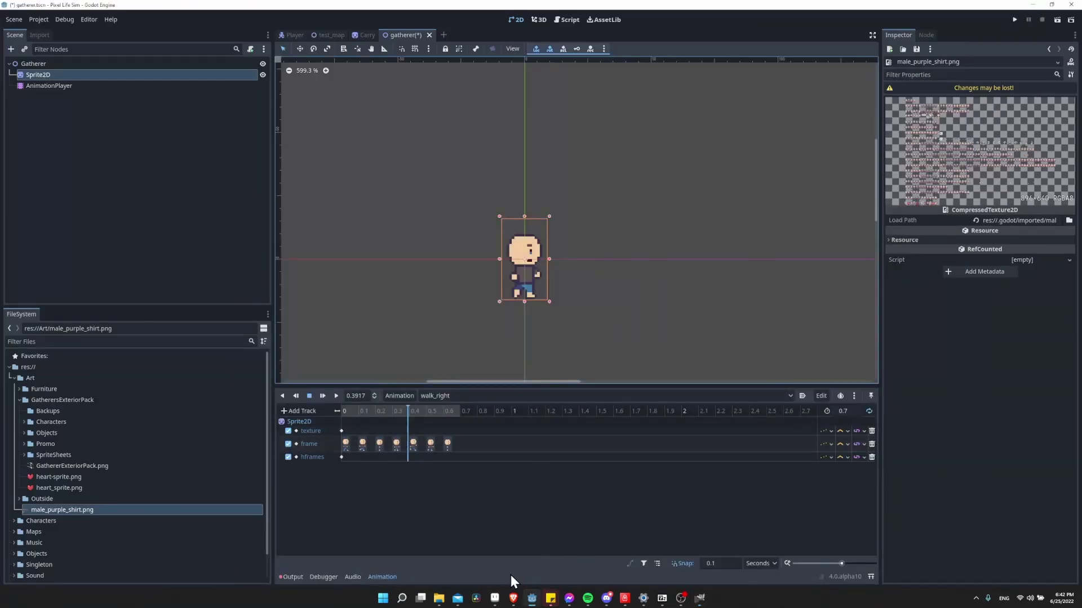
Switch to Aseprite with the Gatherer sprite via the taskbar.
{"action": "left_click", "coordinate": [495, 599]}
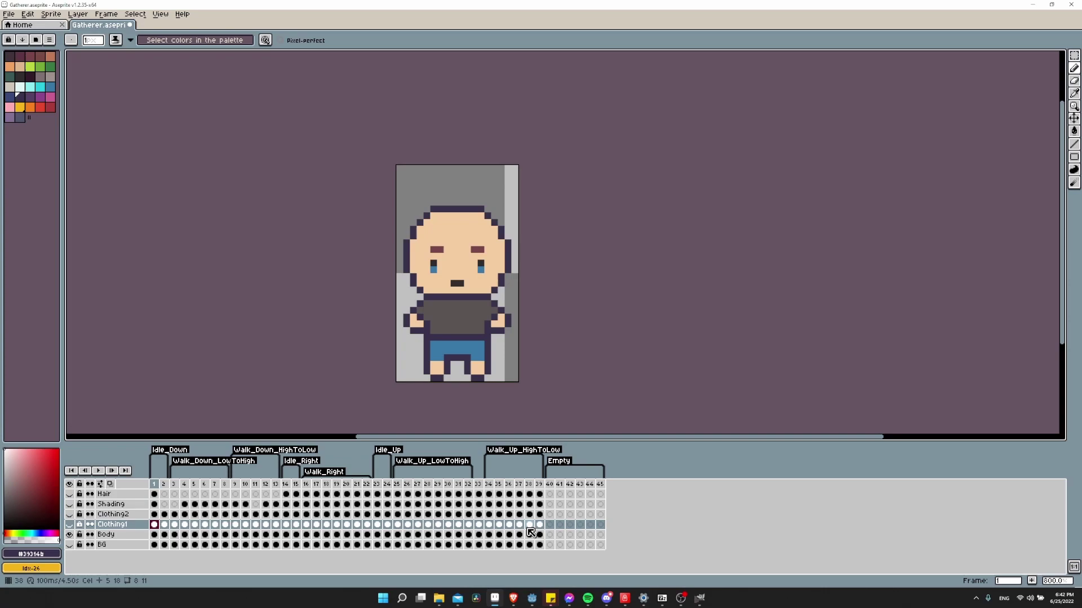
Return to Godot briefly, then bring Aseprite back up to reach its scripts list.
{"action": "key", "text": "alt+Tab"}
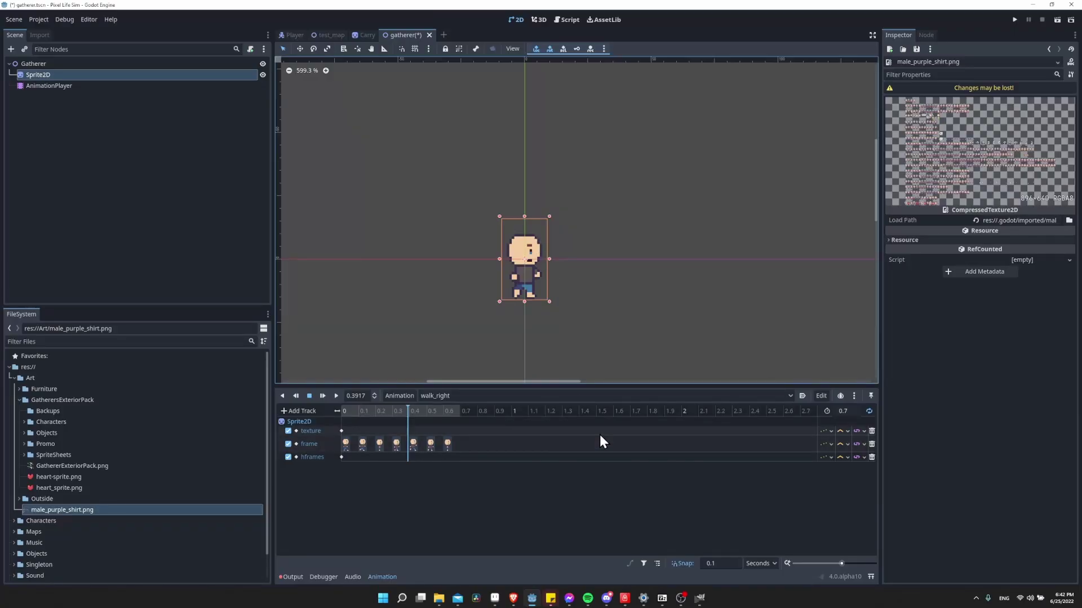
{"action": "left_click", "coordinate": [495, 598]}
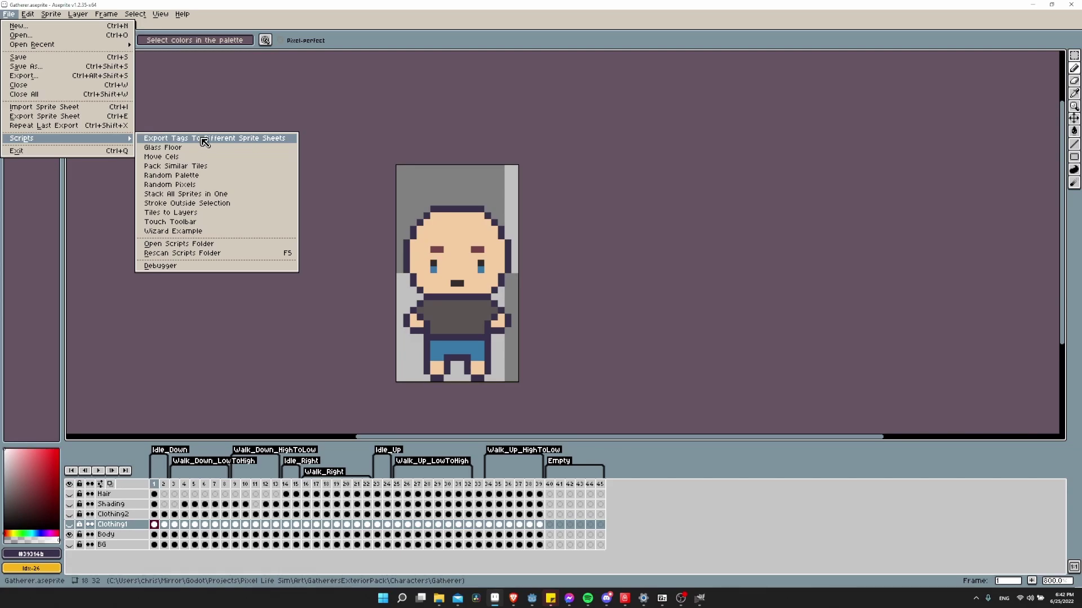
Dismiss the Scripts menu without running a script, returning to the Gatherer sprite.
{"action": "left_click", "coordinate": [299, 134]}
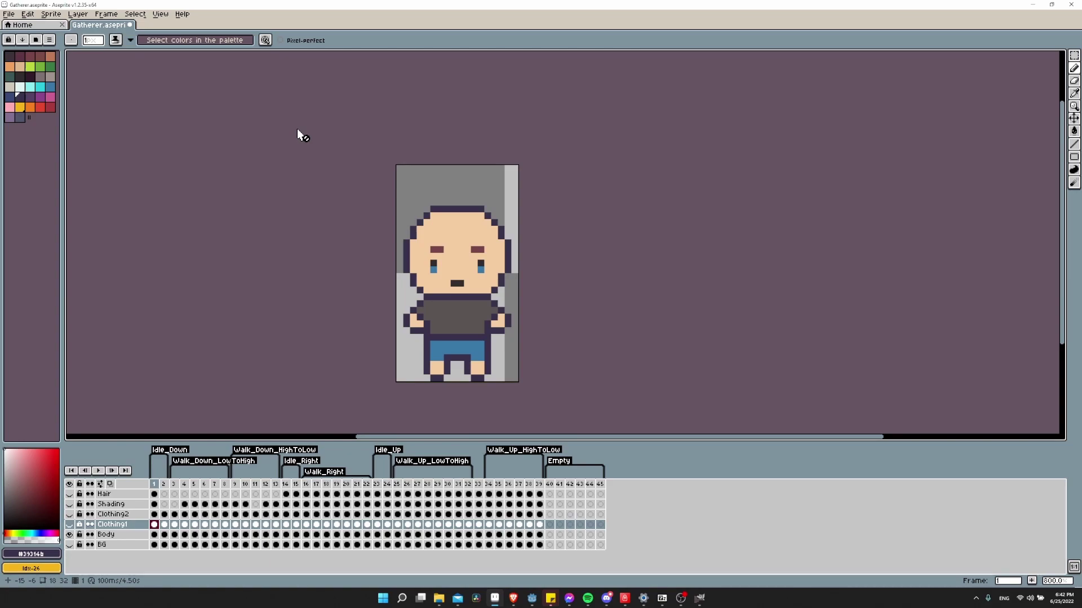